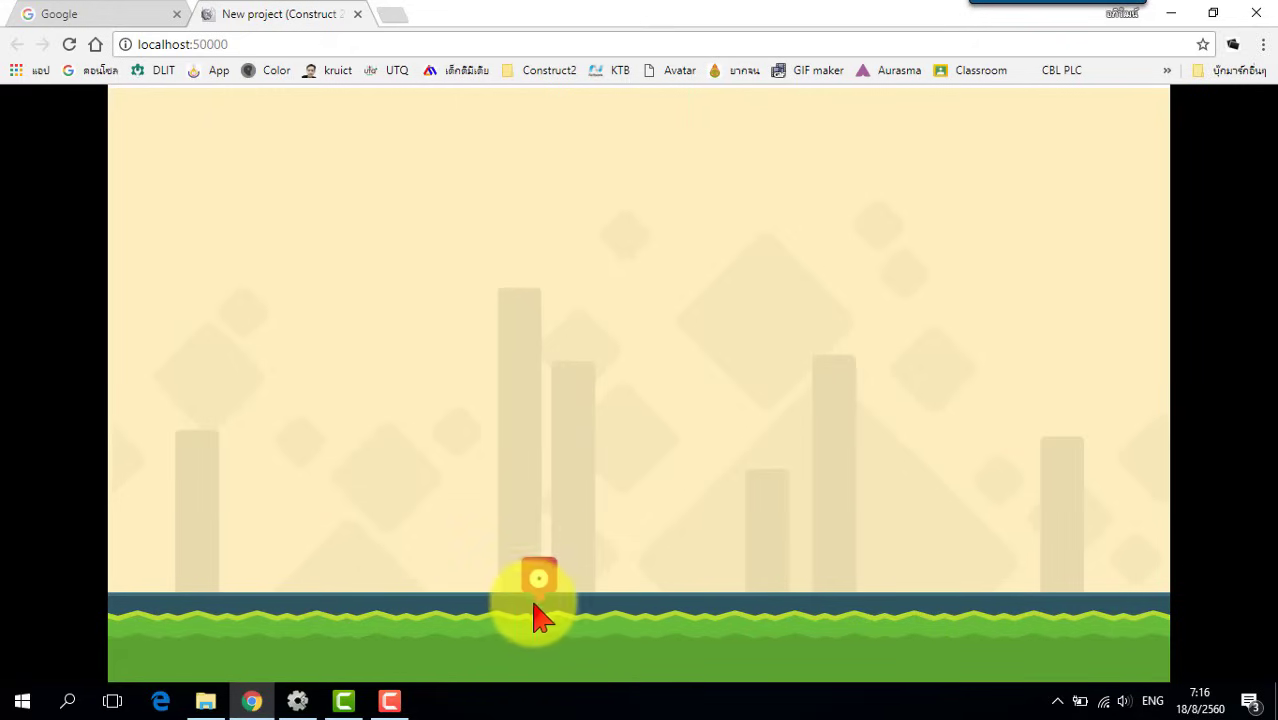
- Switch to Construct 2 and set the collision polygon of the player sprite's Stand frame to its bounding box
left_click(297, 700)
double_click(400, 443)
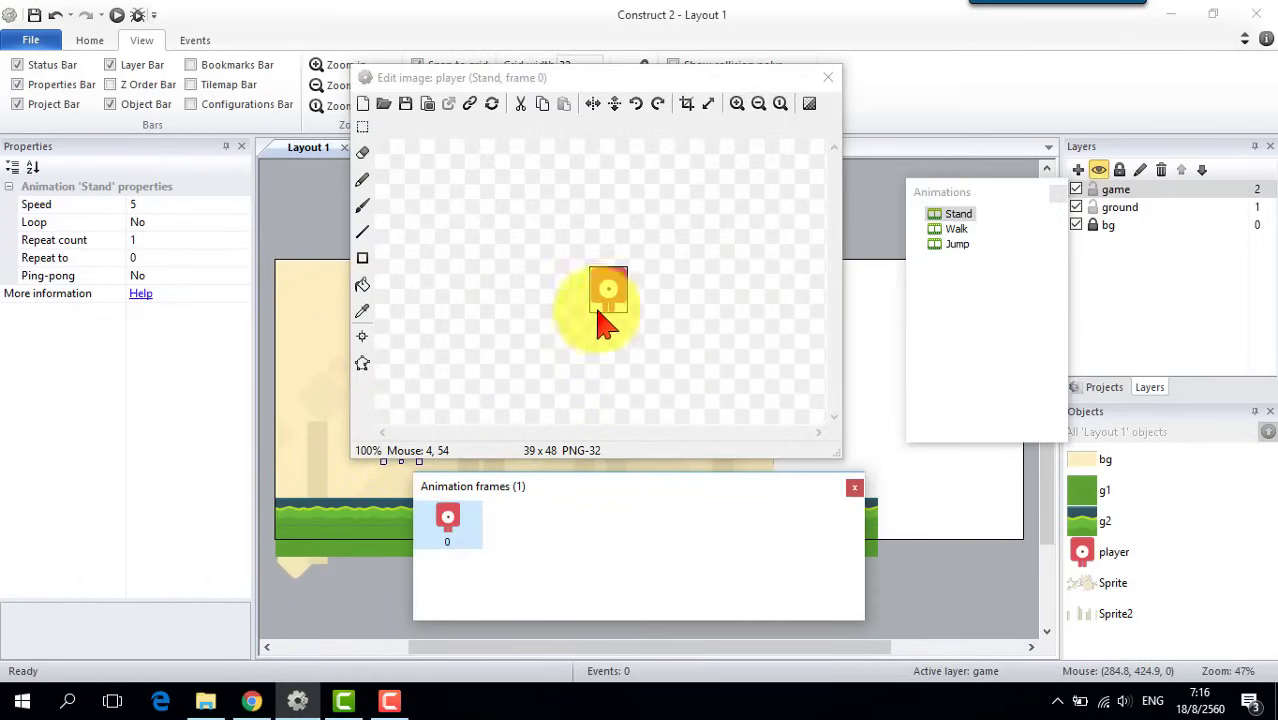
left_click(365, 364)
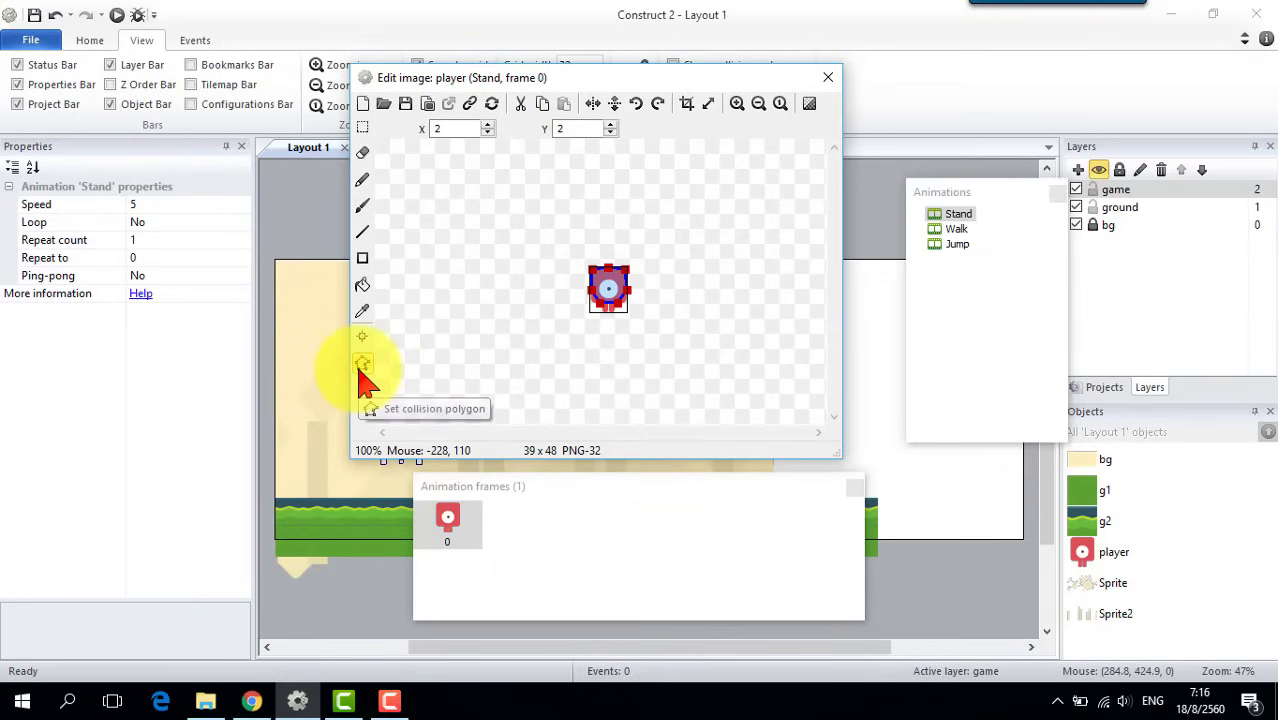
right_click(612, 292)
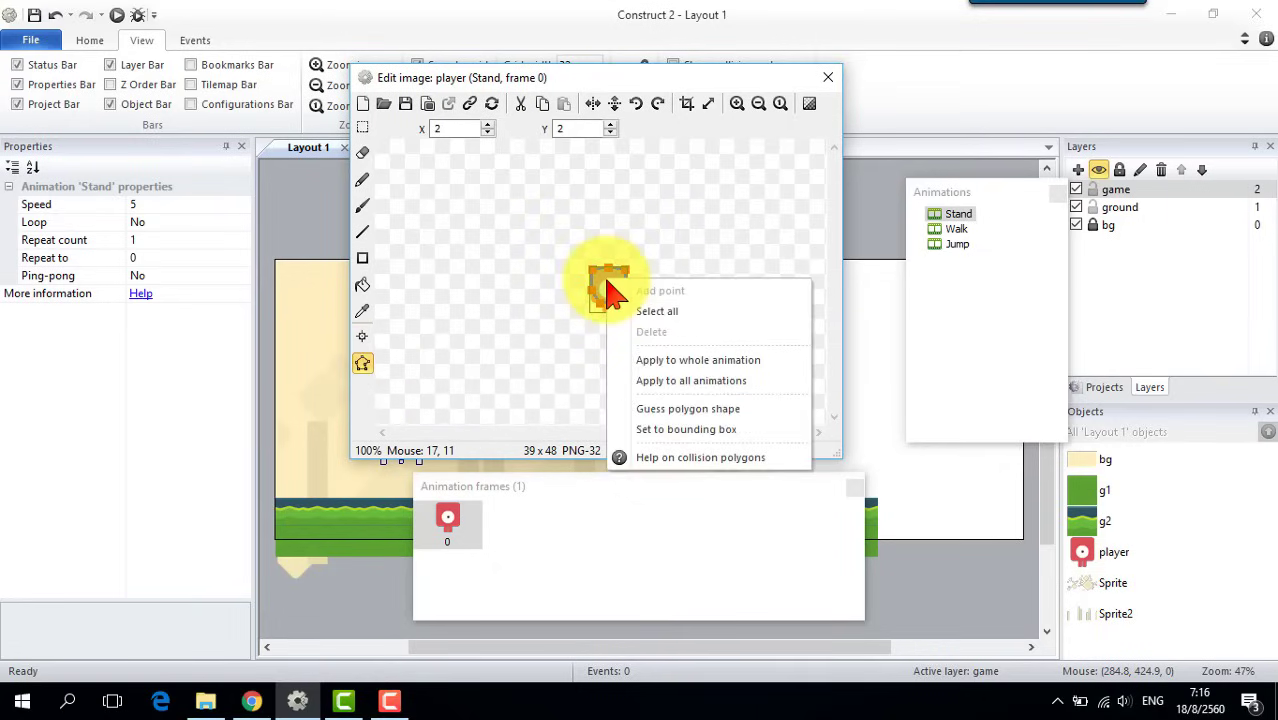
left_click(728, 429)
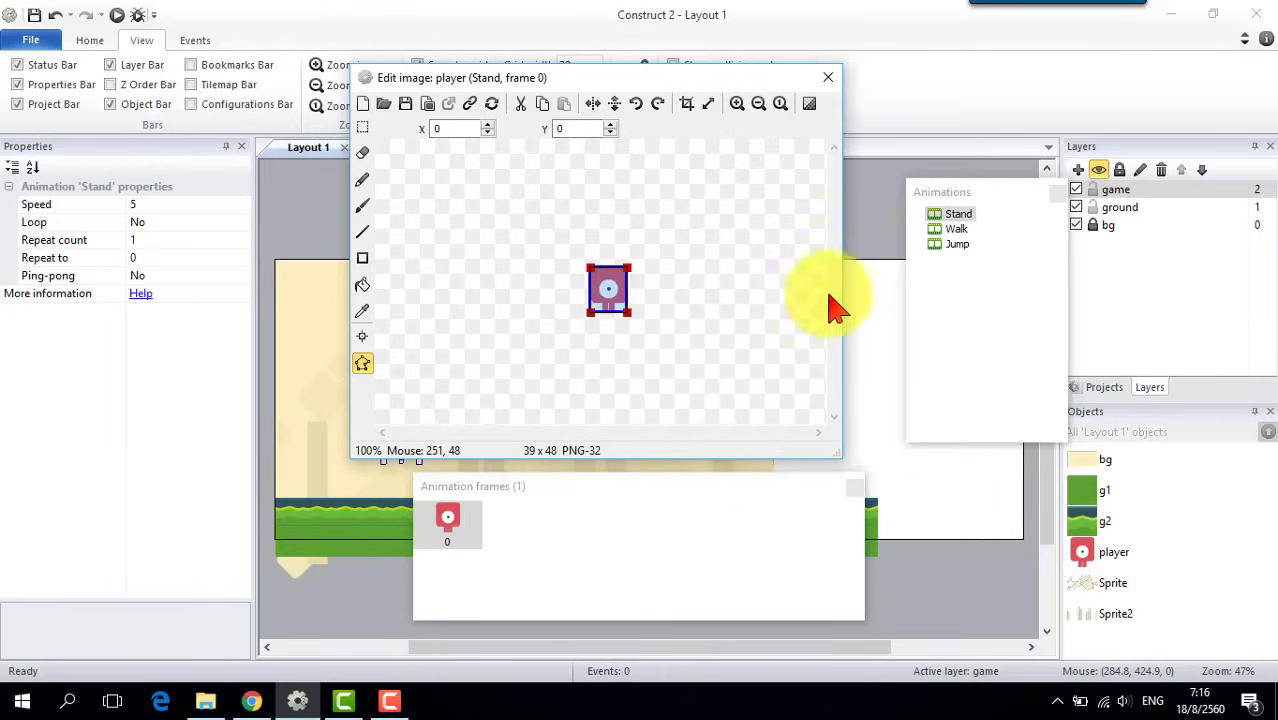
- Check the collision polygons of the player's three Walk frames and its Jump frame, and close the image editor
left_click(938, 229)
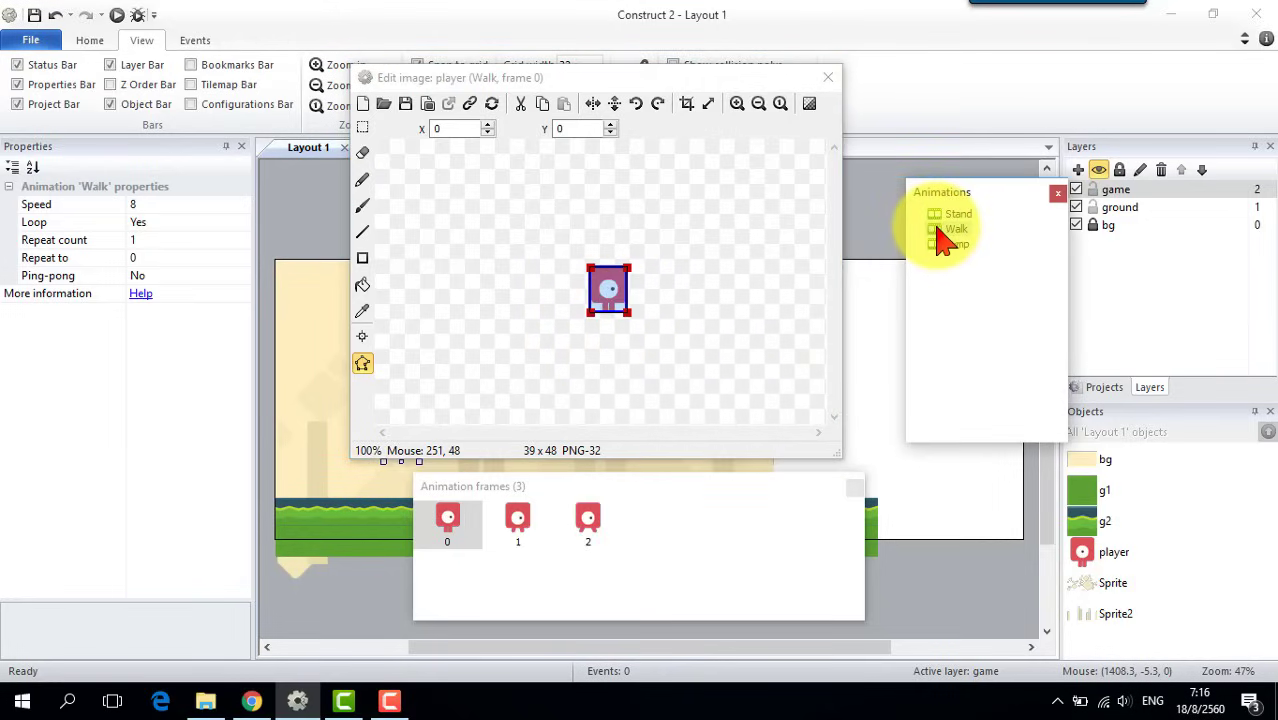
left_click(454, 520)
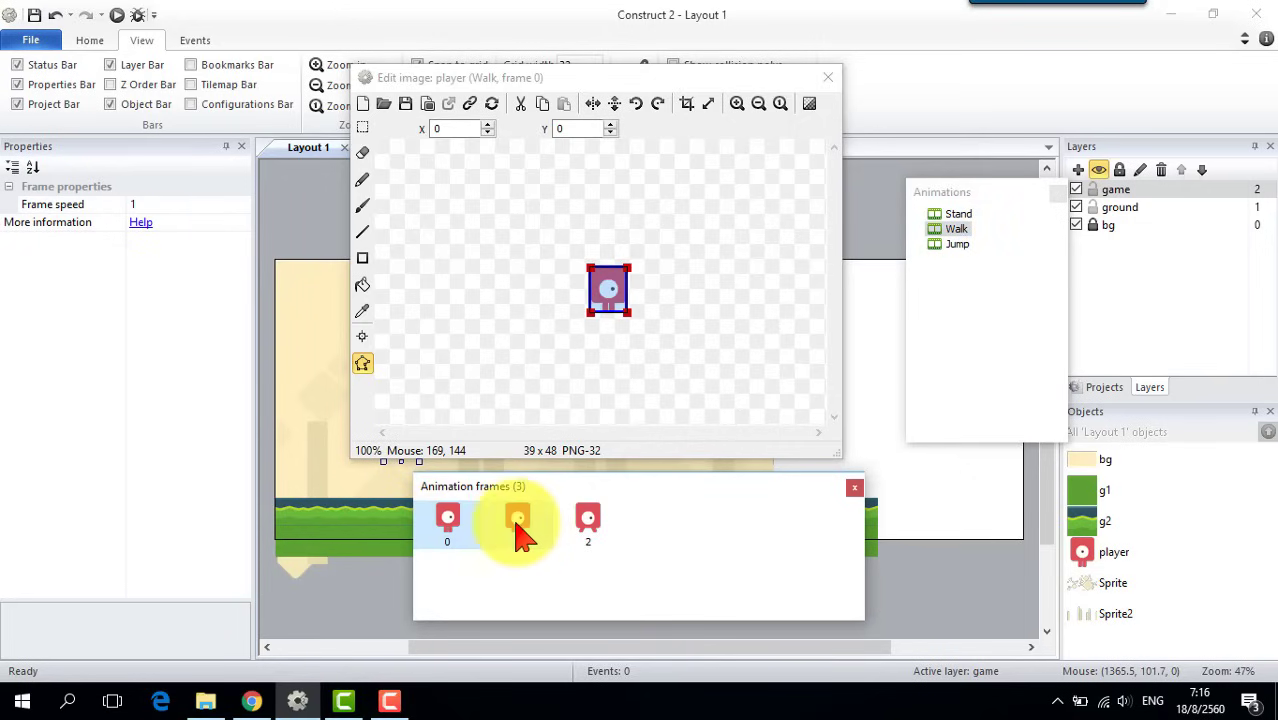
left_click(538, 524)
left_click(585, 520)
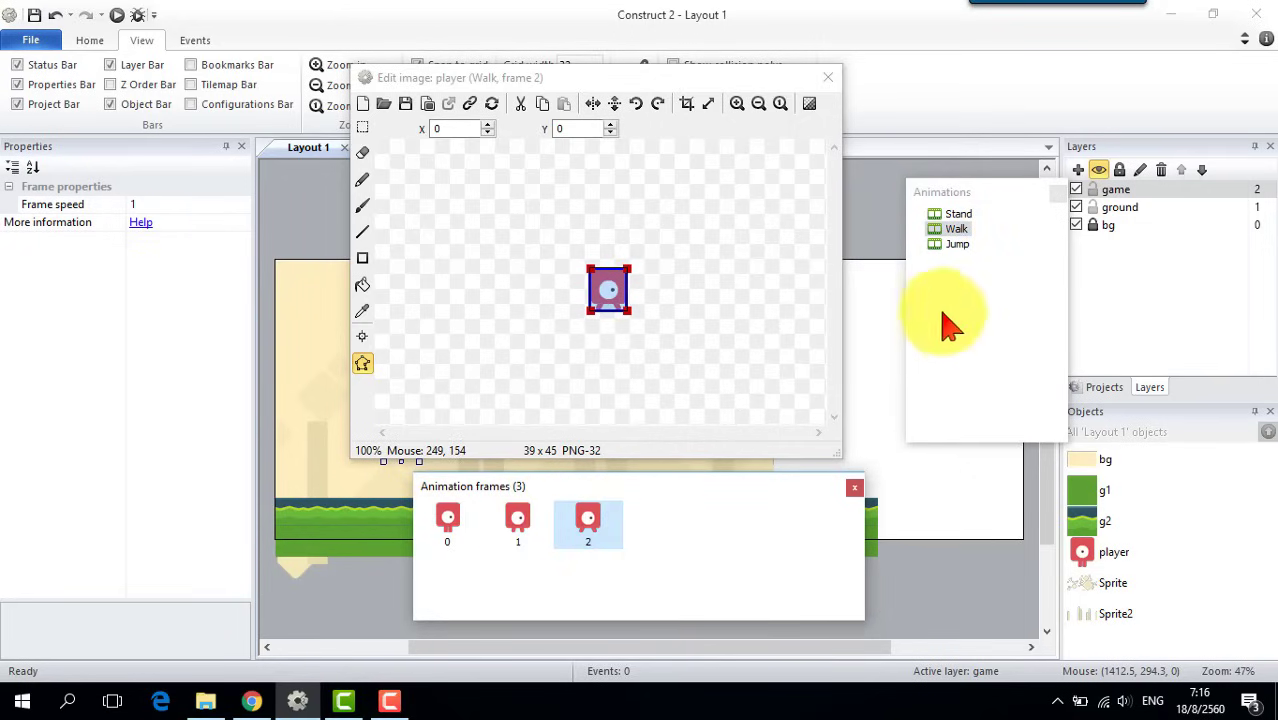
left_click(957, 244)
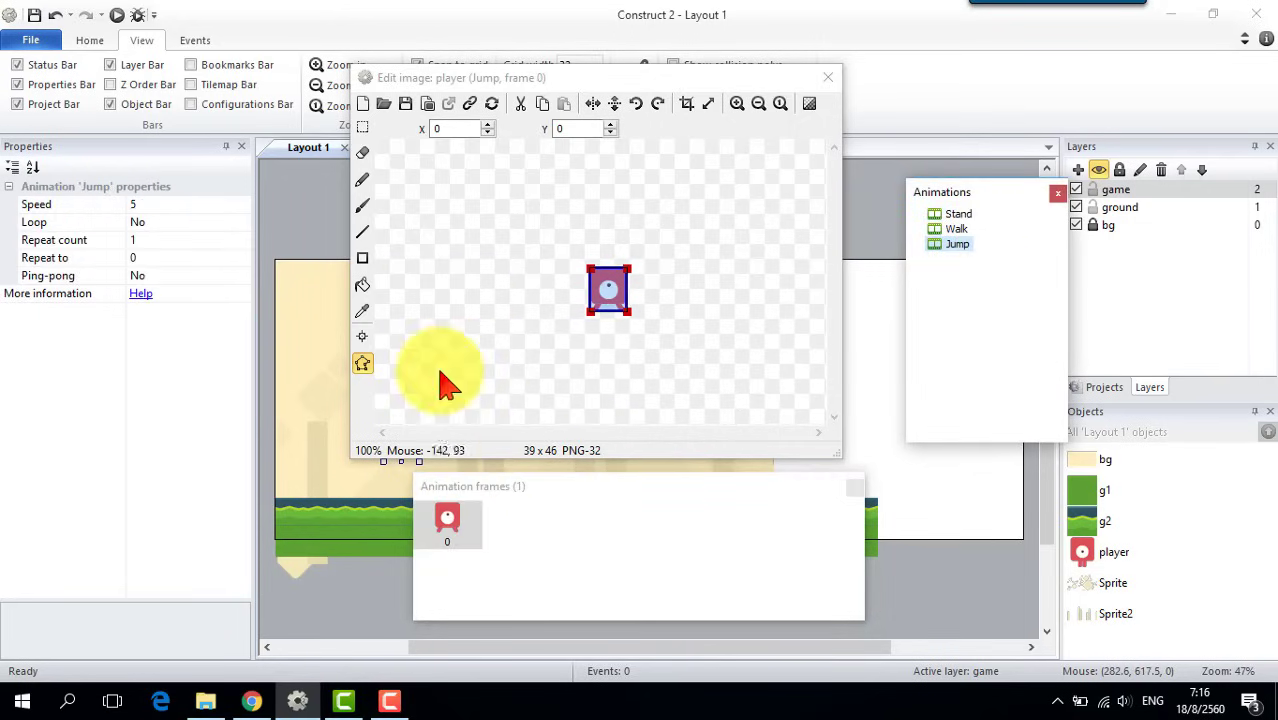
left_click(828, 77)
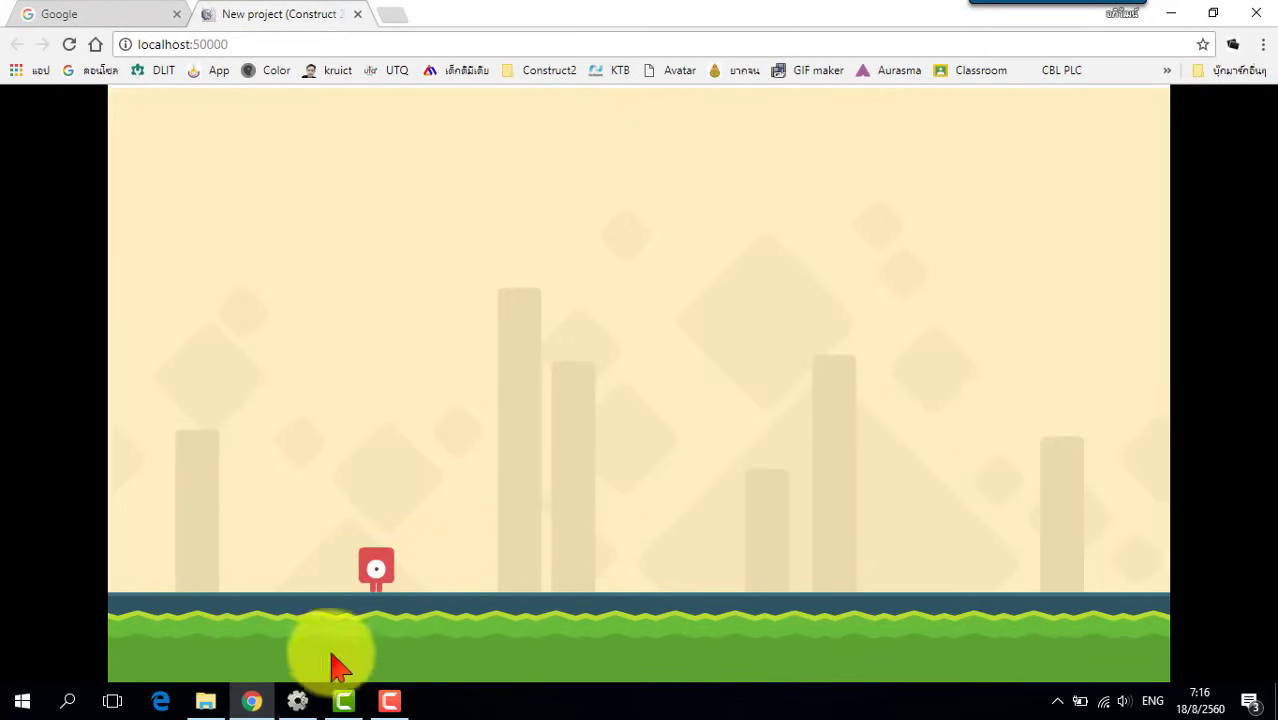
- Return to Construct 2 from the game preview and add an event to Event sheet 1 with the player's Platform condition On moved
left_click(298, 700)
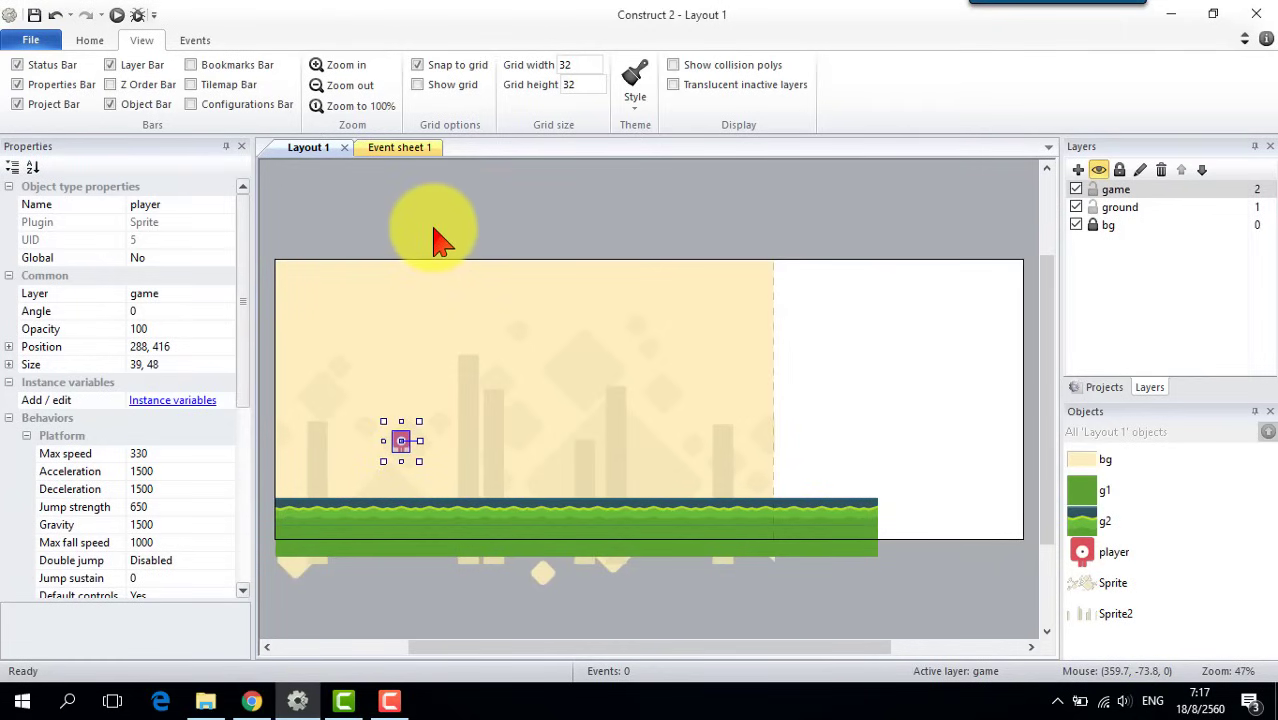
left_click(410, 152)
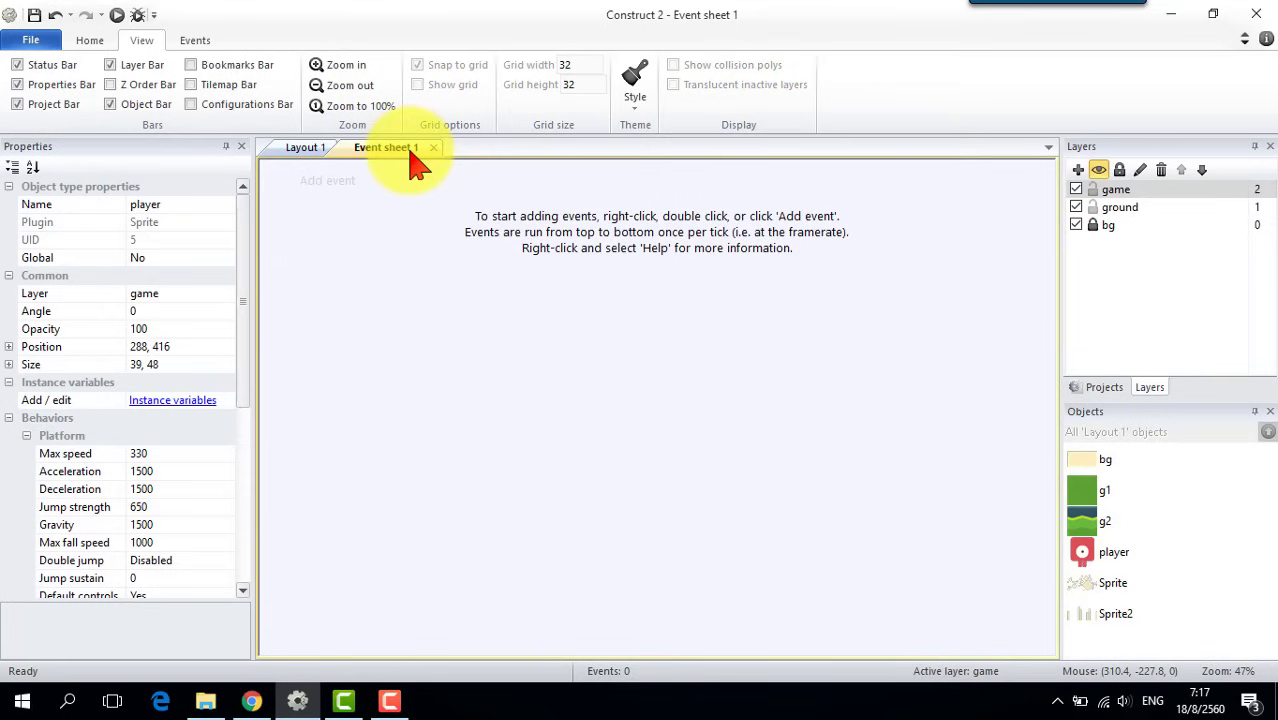
left_click(332, 188)
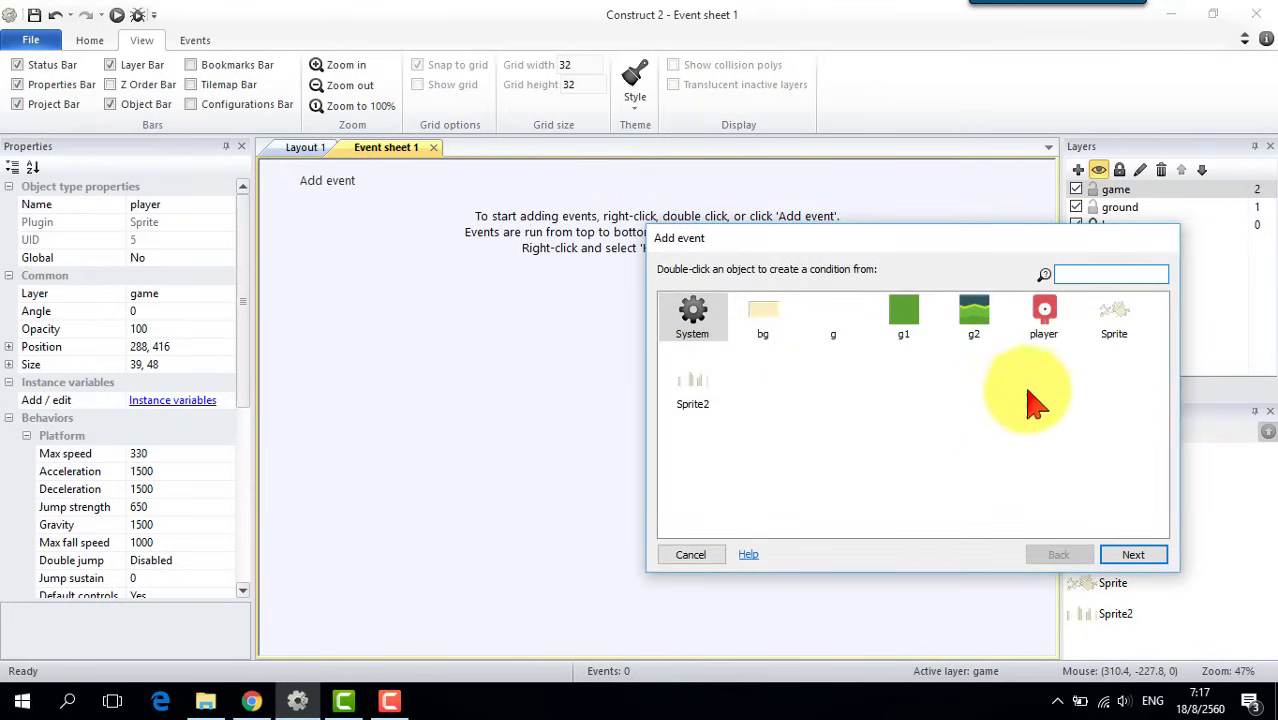
left_click(1048, 338)
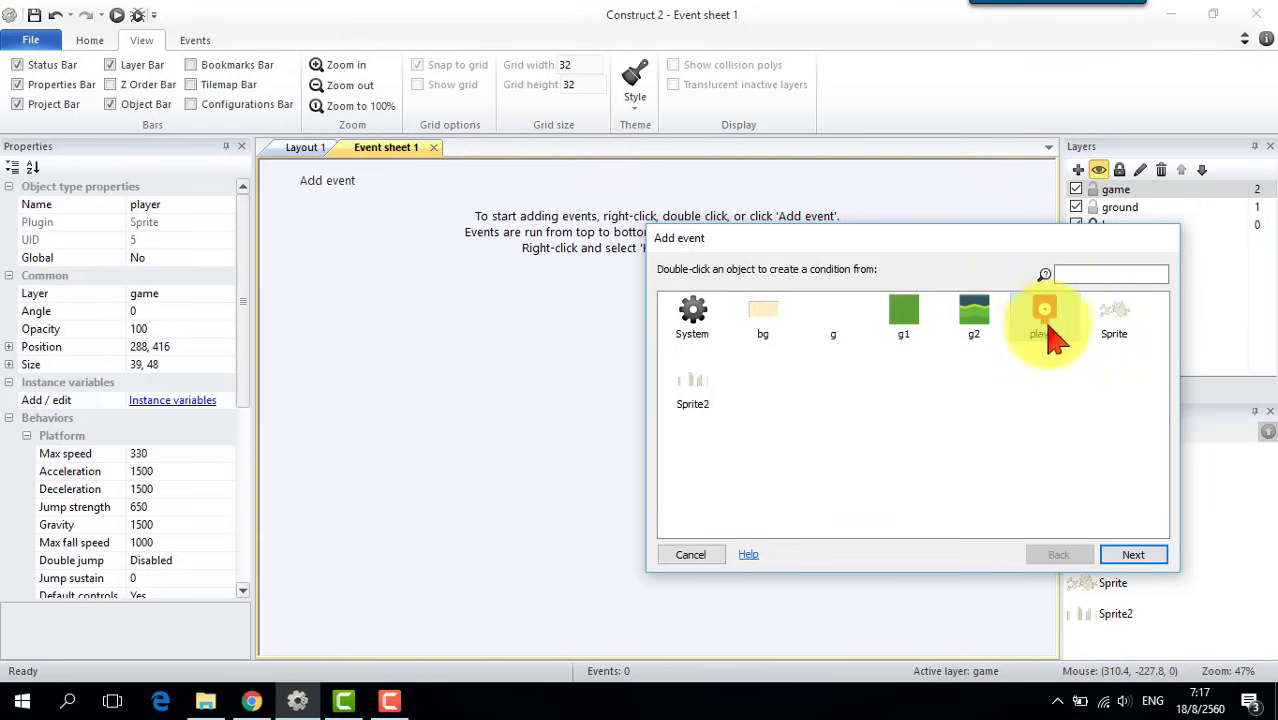
left_click(1135, 553)
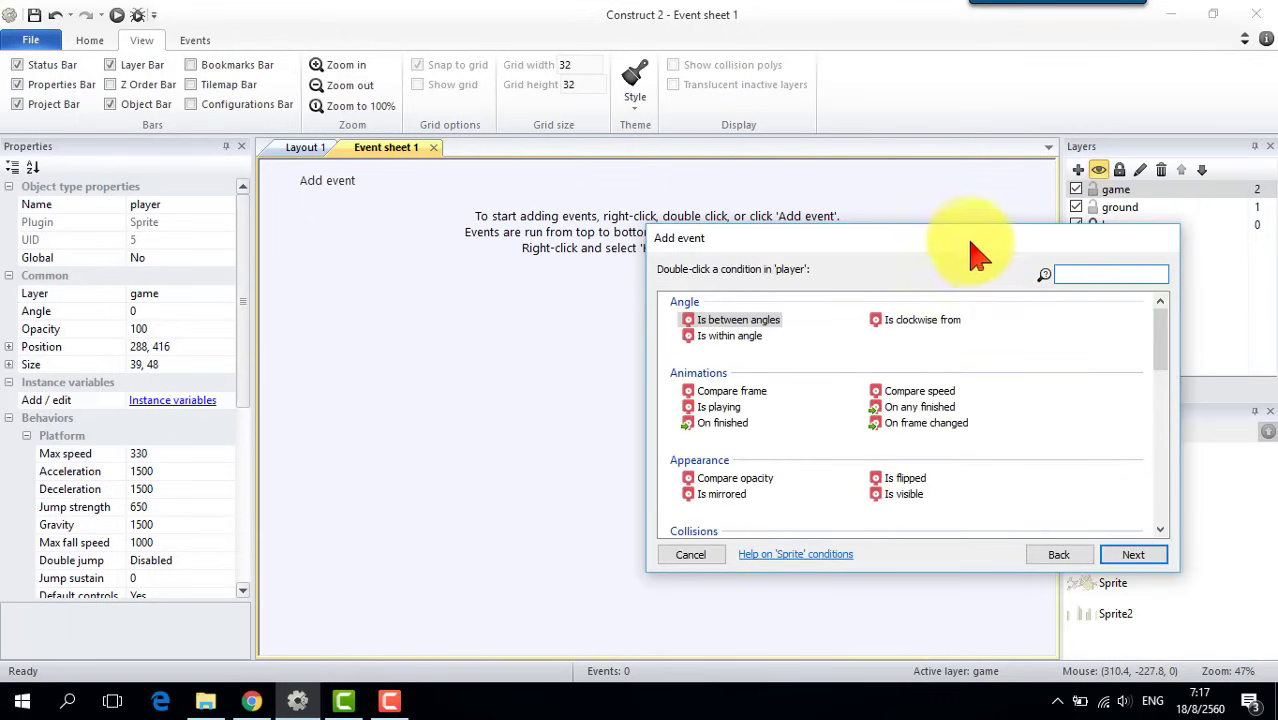
left_click_drag(968, 246, 831, 159)
left_click_drag(1027, 258, 1021, 349)
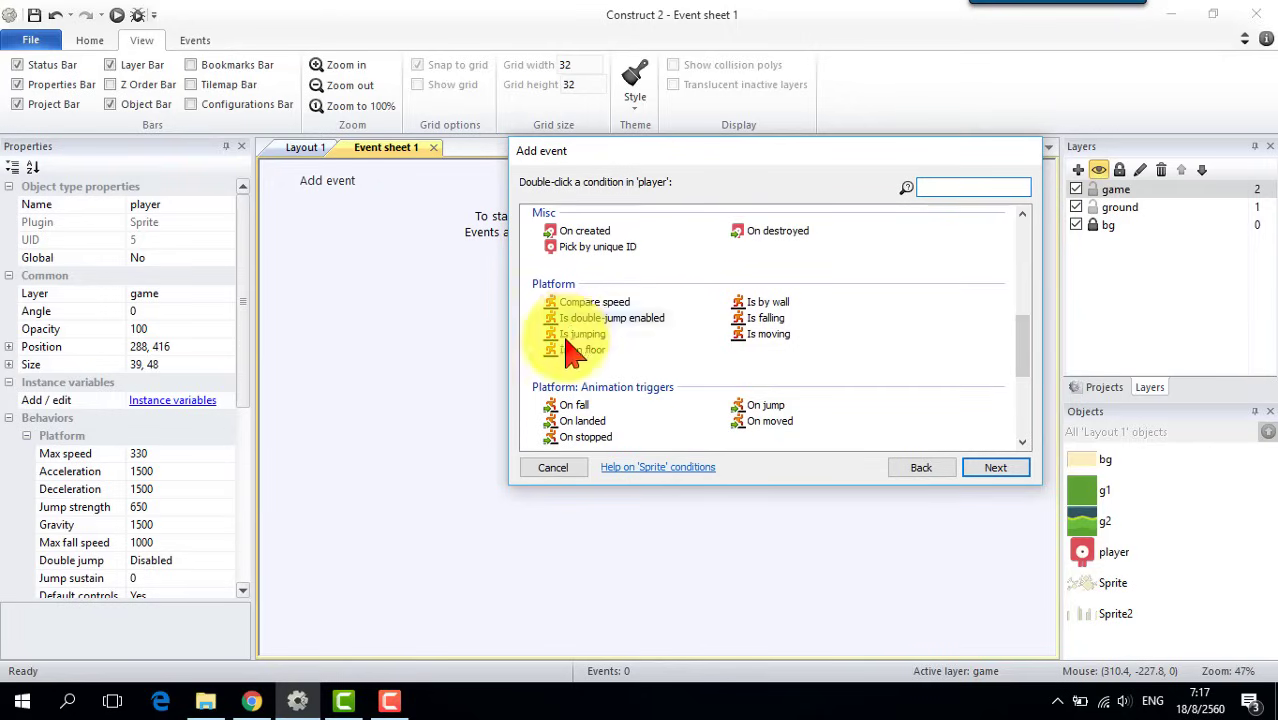
left_click_drag(1027, 360, 1030, 368)
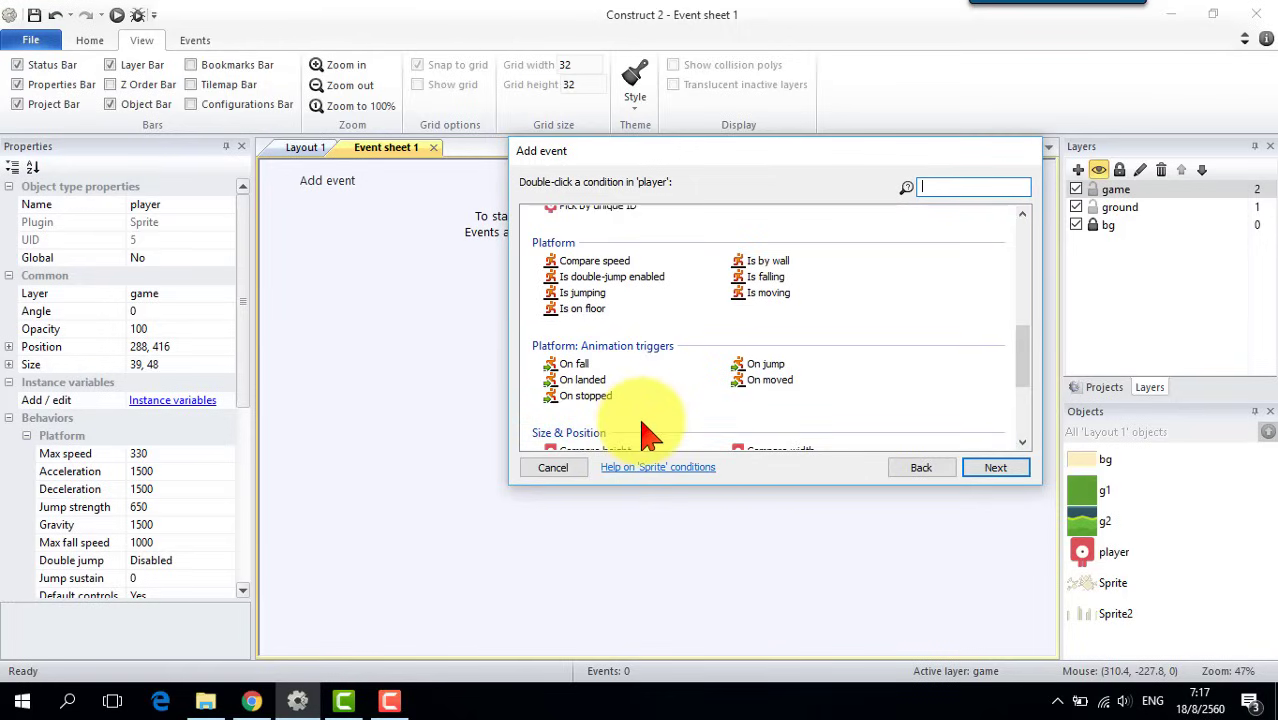
left_click(758, 382)
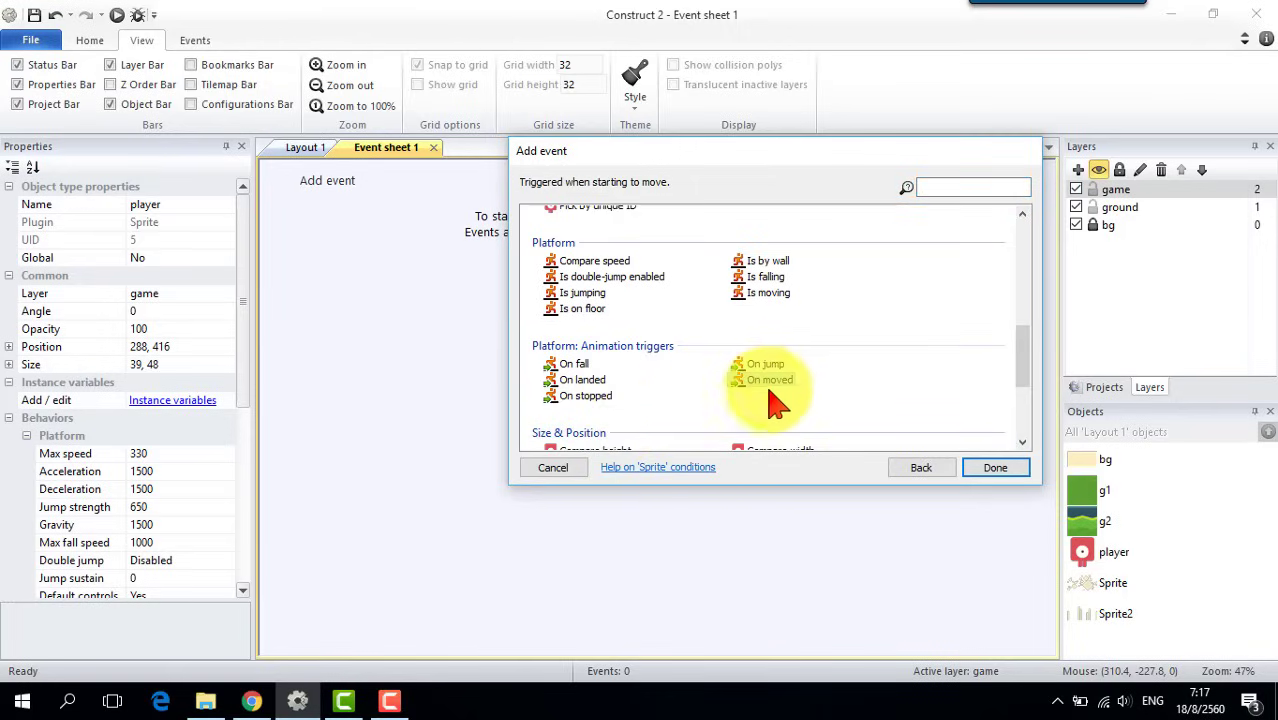
left_click(1006, 472)
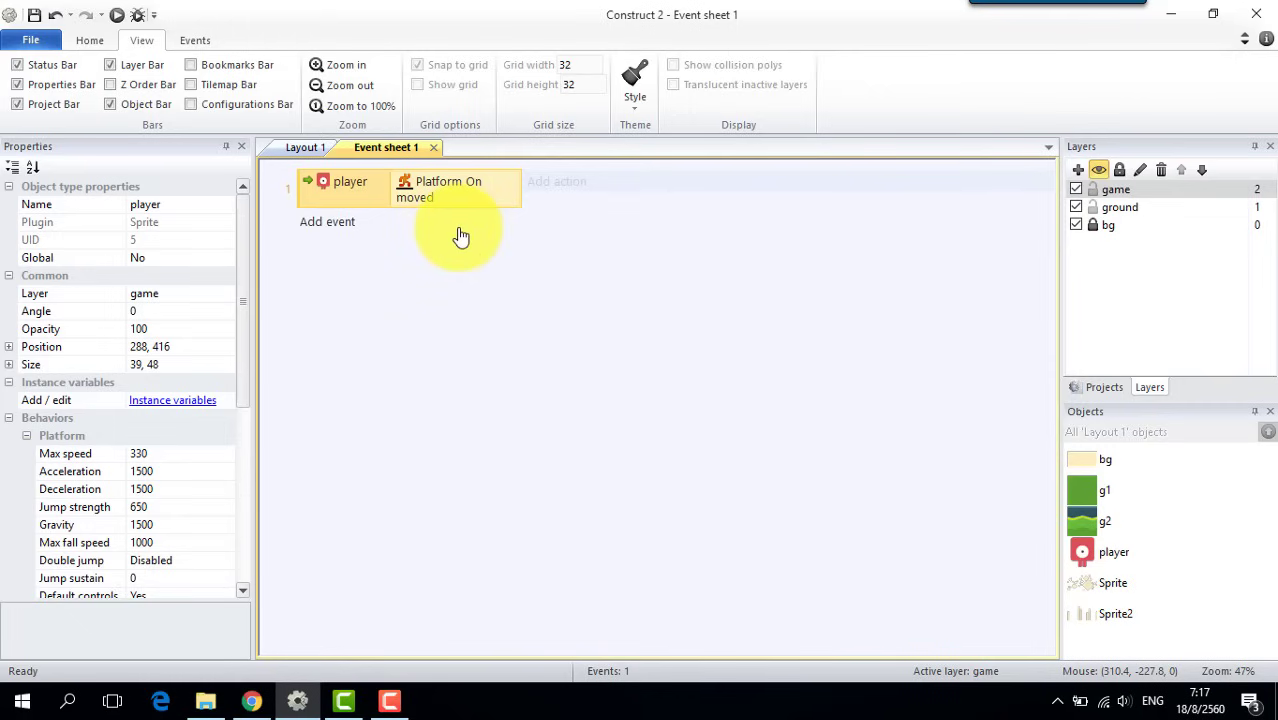
- Add a Set animation action for player to the On moved event, using "Walk" played from the beginning
left_click(564, 190)
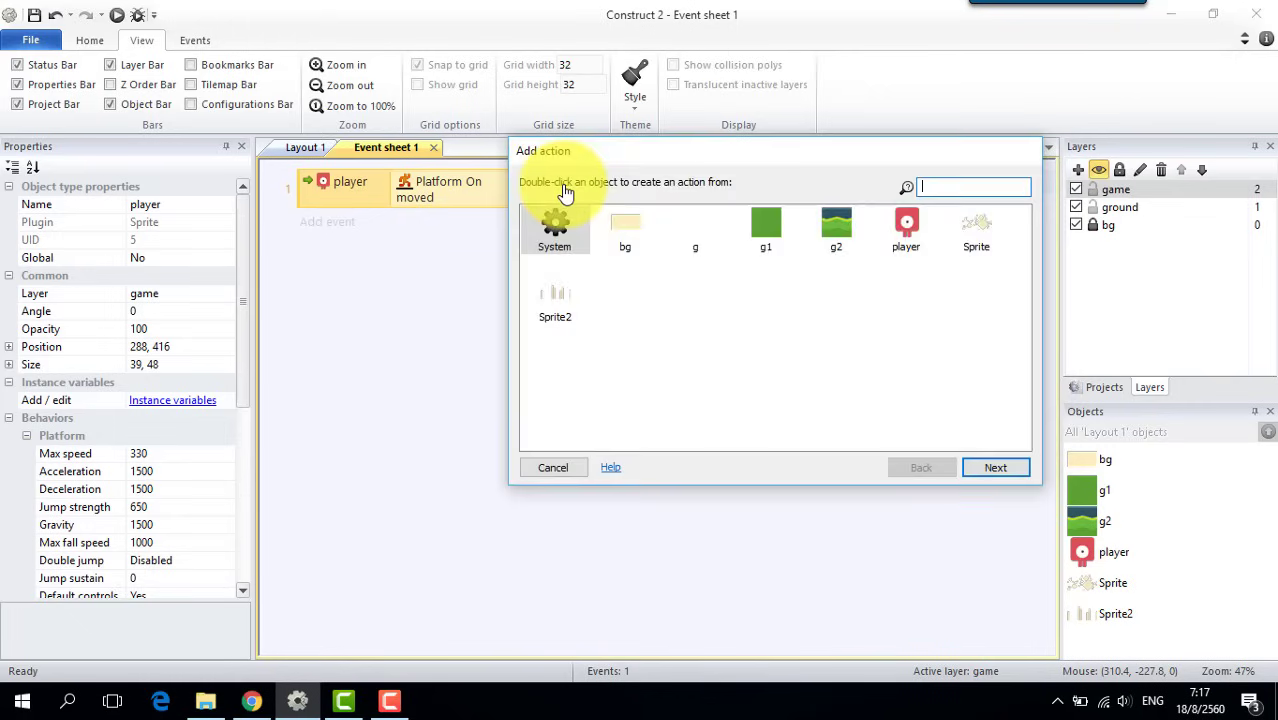
left_click_drag(635, 165, 677, 219)
left_click(953, 304)
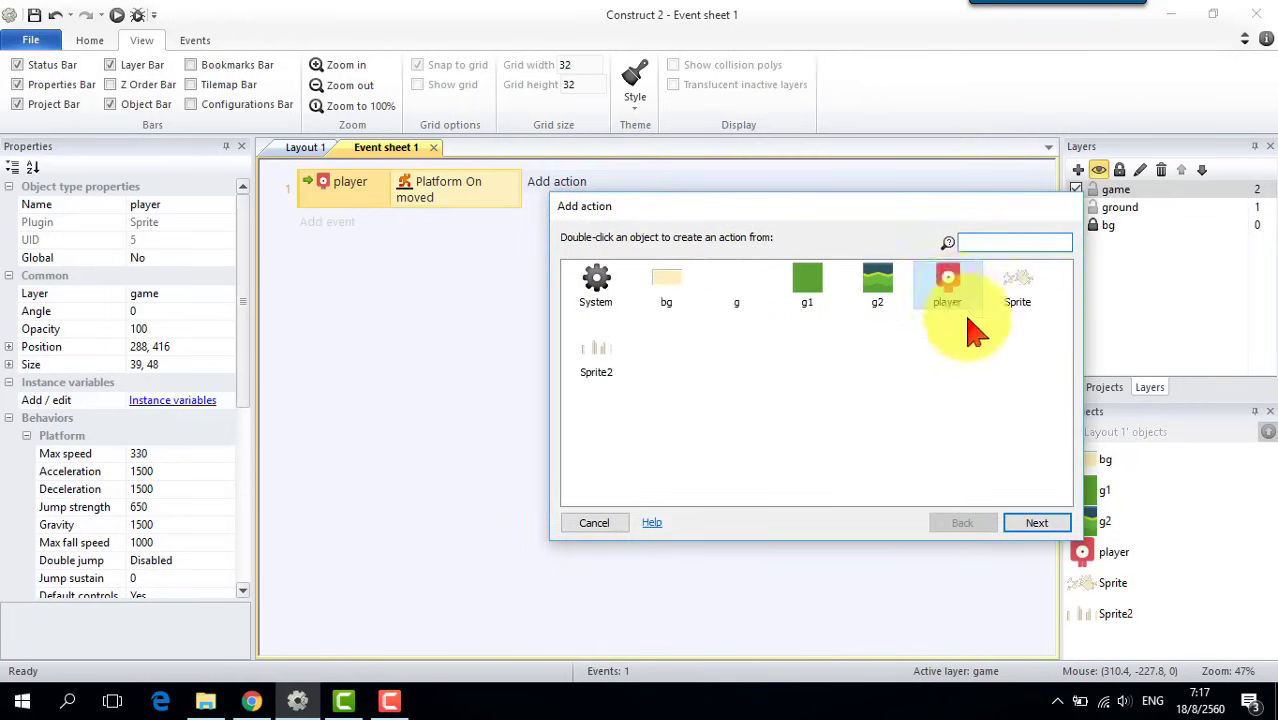
left_click(1055, 530)
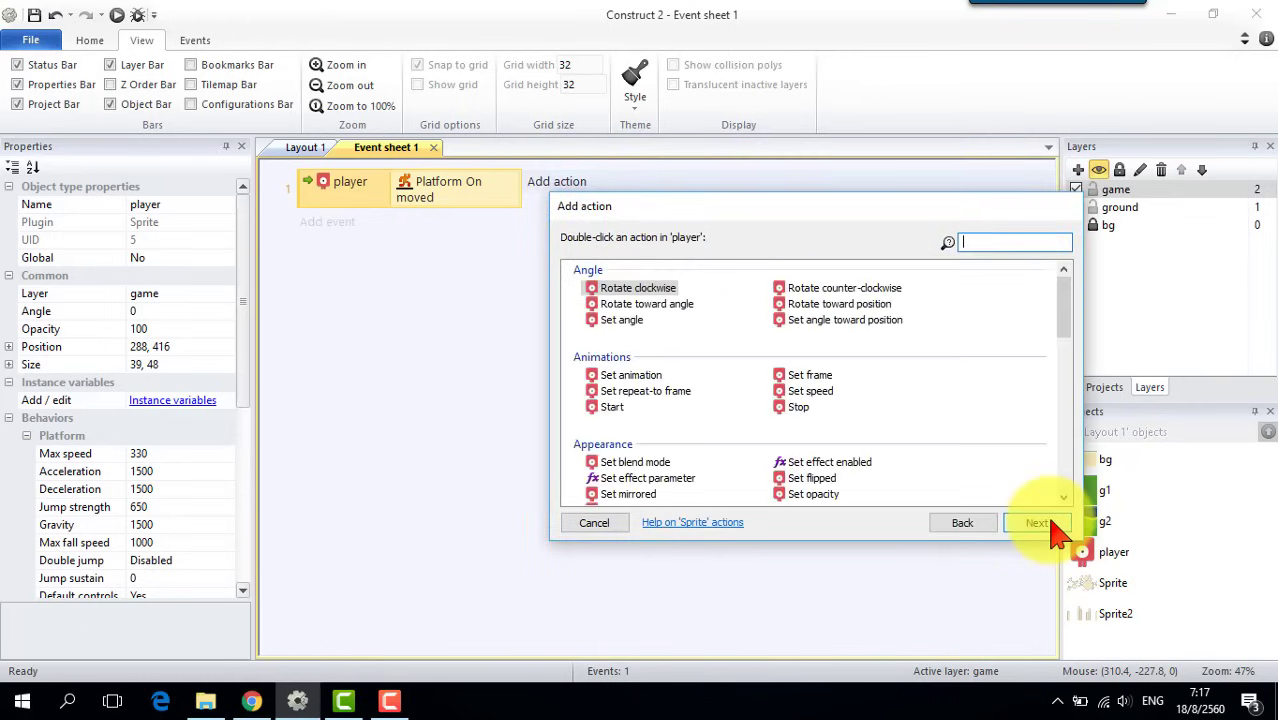
left_click(636, 377)
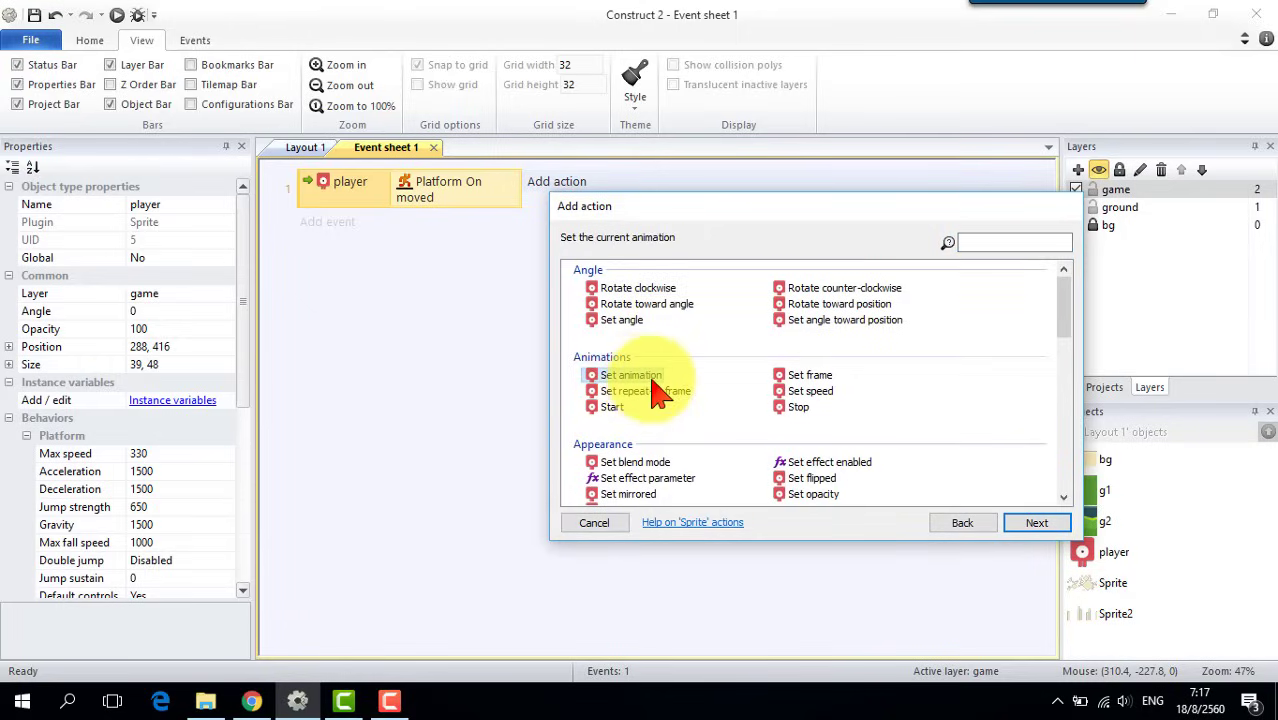
left_click(1036, 523)
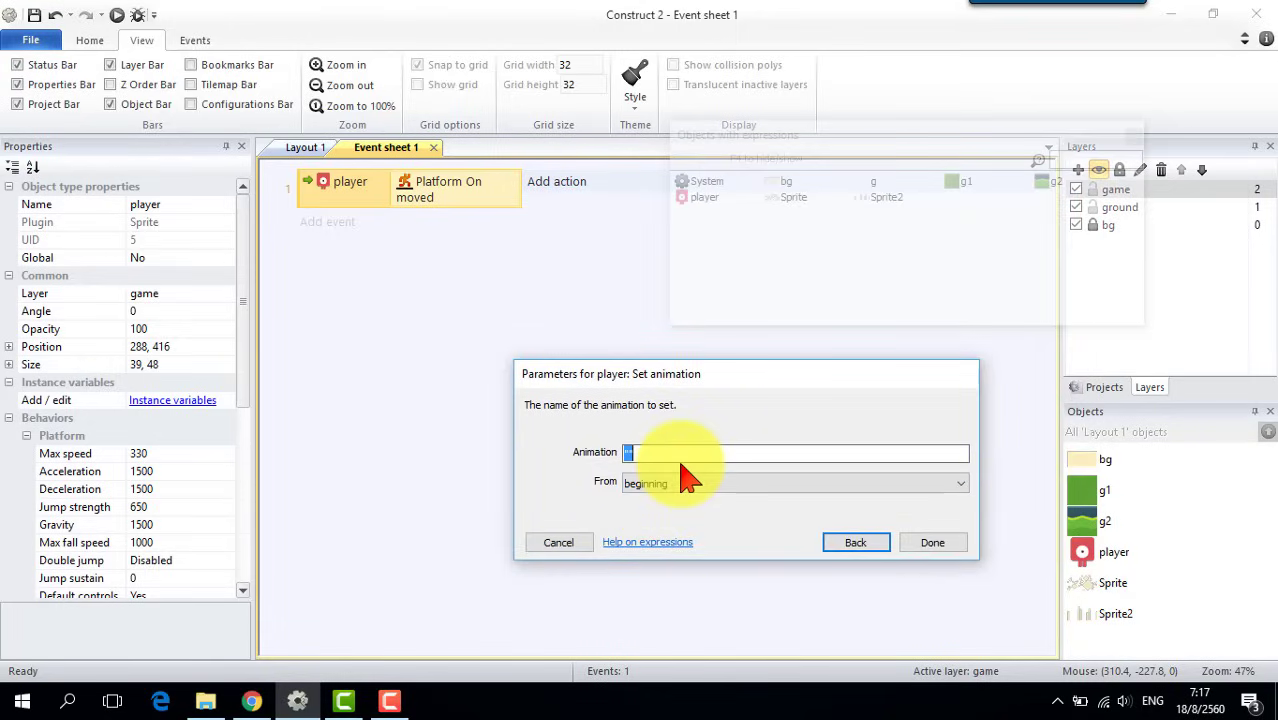
type("\"")
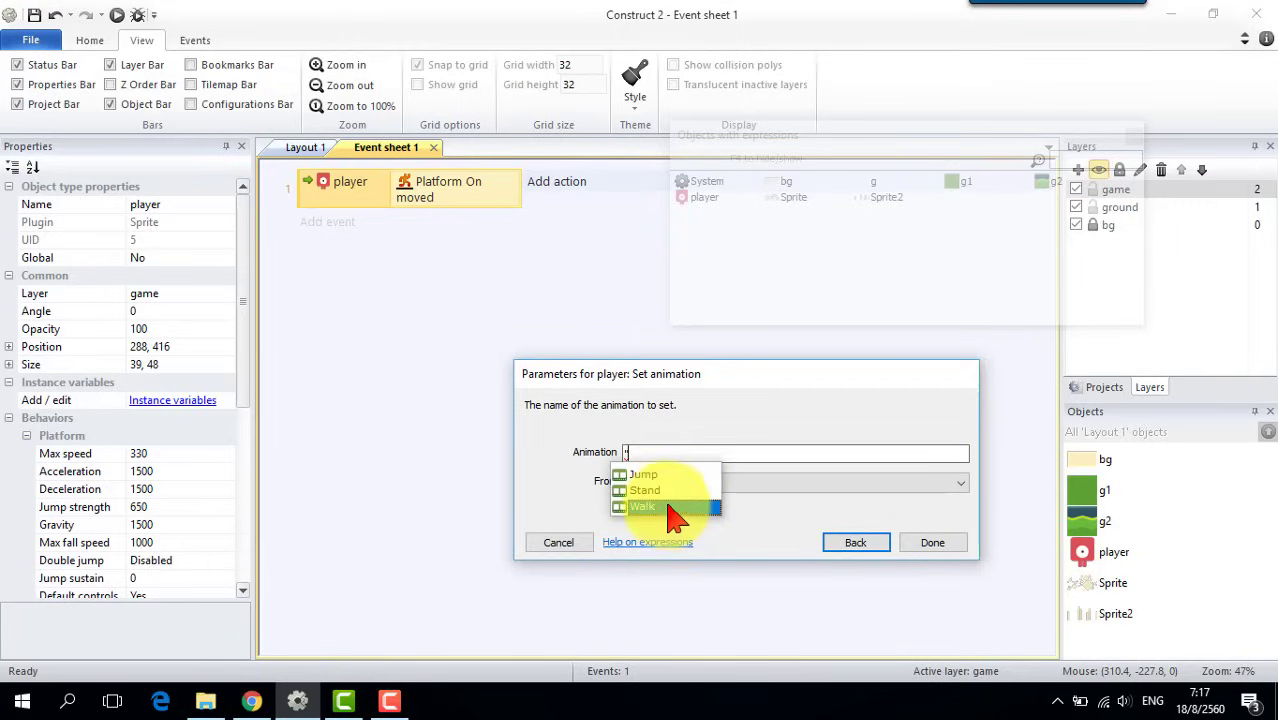
left_click(668, 507)
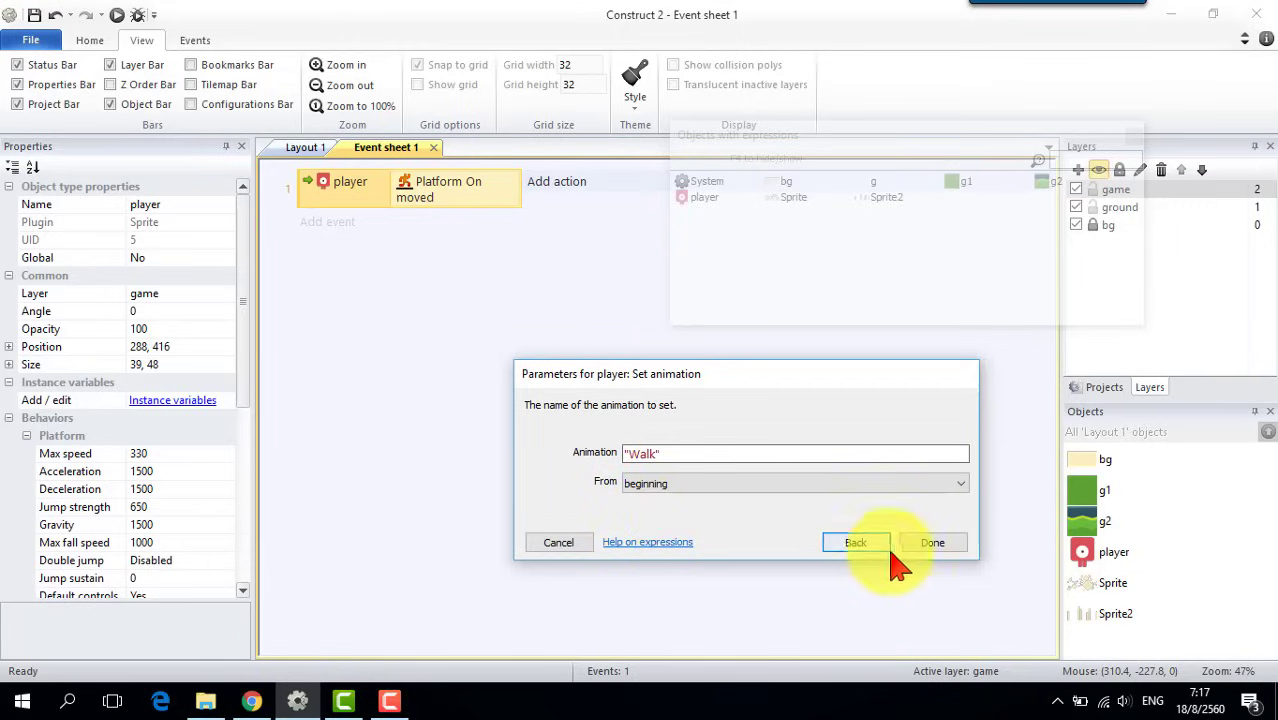
left_click(932, 542)
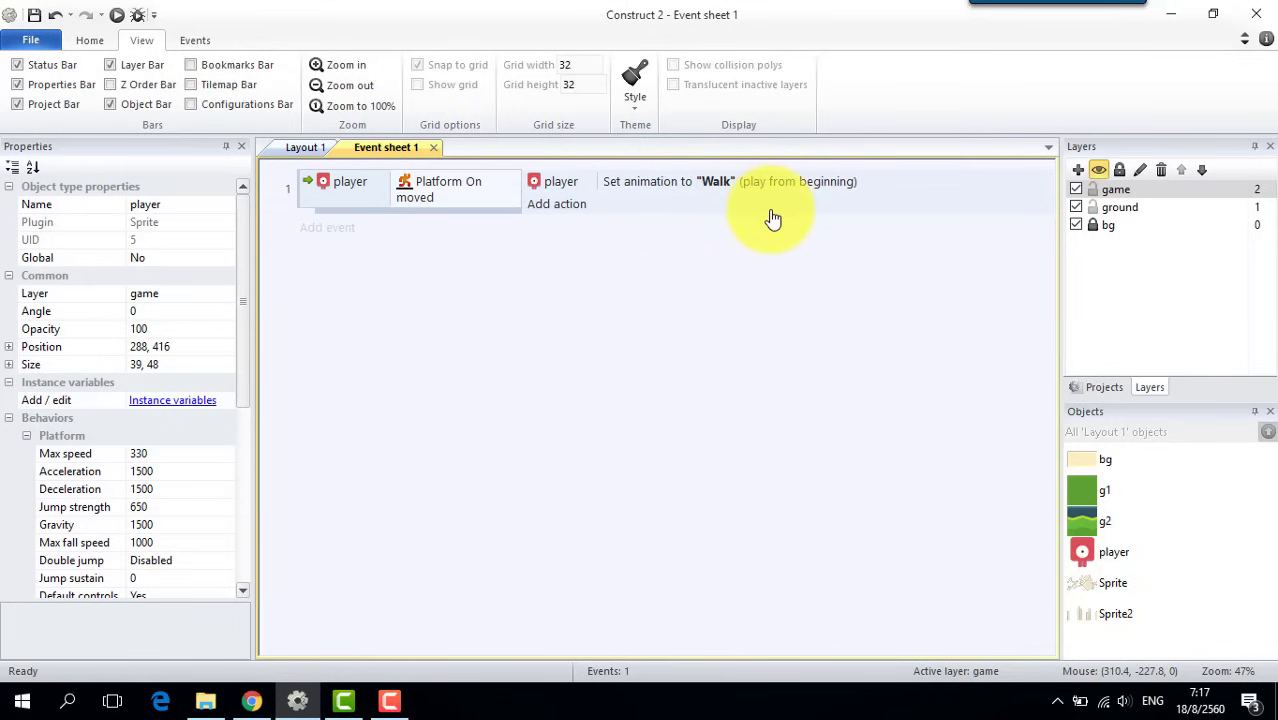
- Add a second event with the player's Platform condition On stopped
left_click(333, 241)
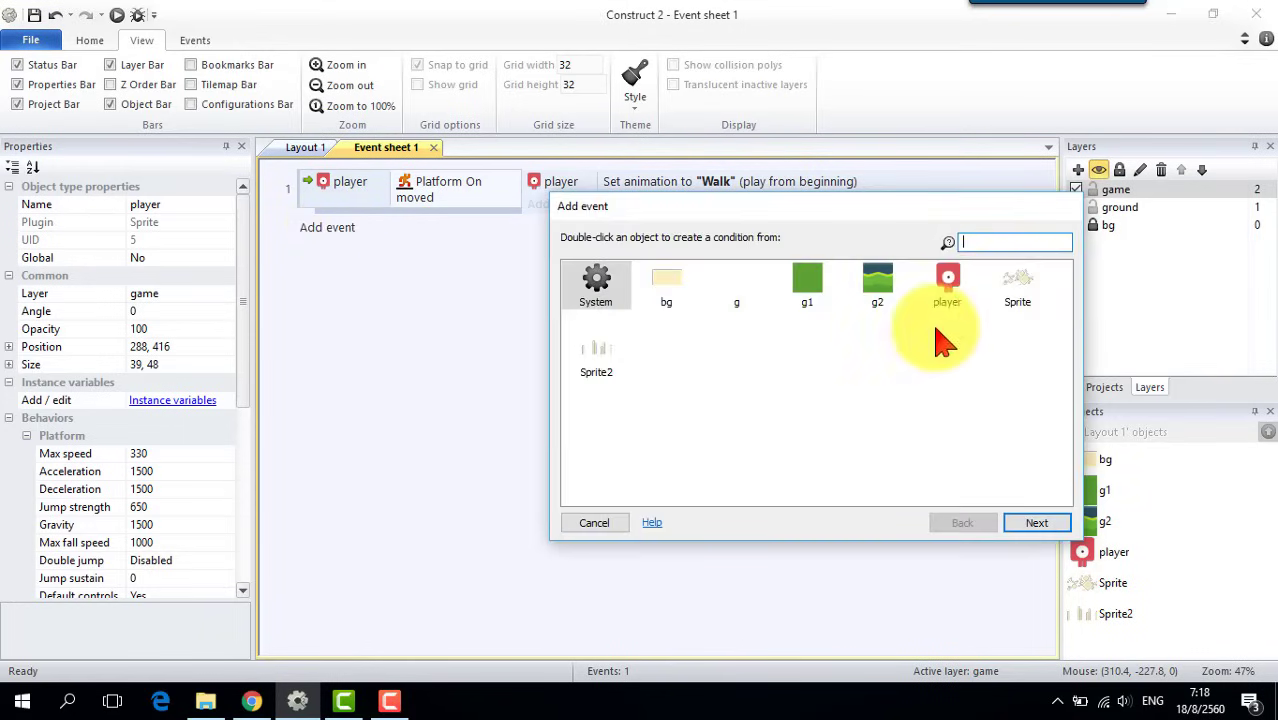
left_click(955, 300)
left_click(1040, 523)
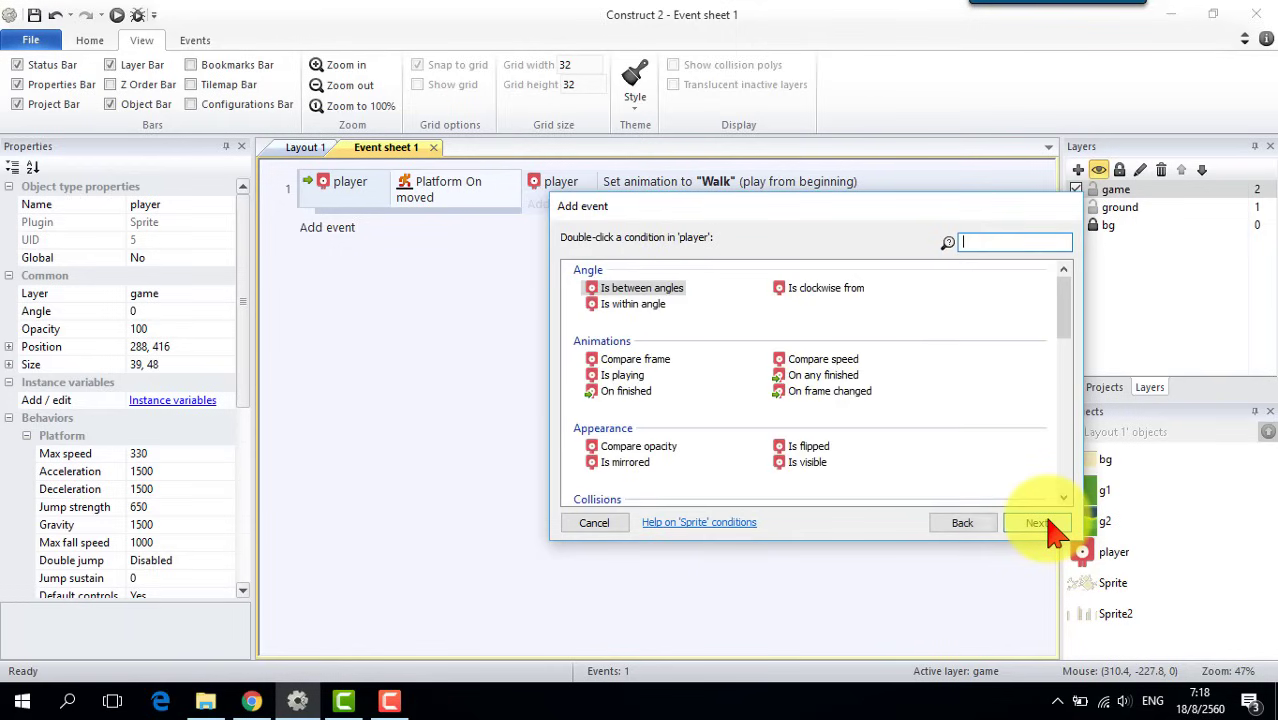
left_click_drag(1070, 330, 1074, 455)
left_click(627, 369)
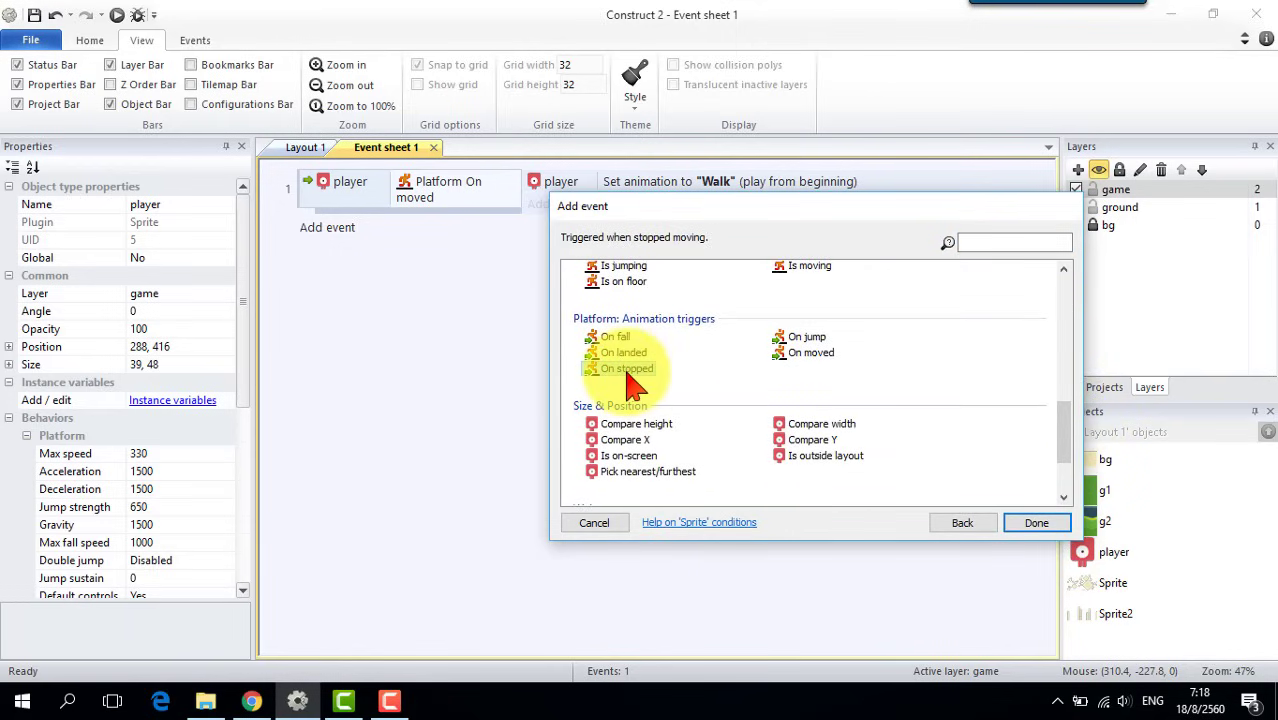
left_click(1045, 524)
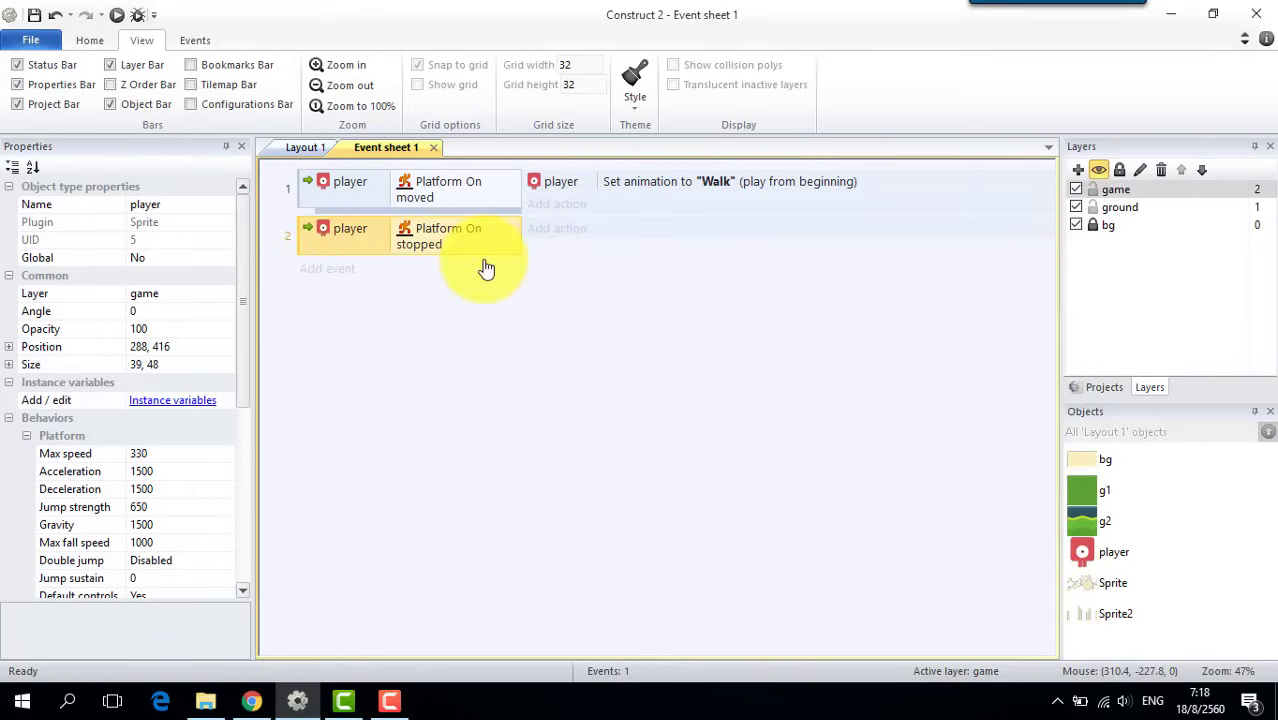
- Add a Set animation action for player to the On stopped event, using "Stand" played from the beginning
left_click(565, 238)
left_click(950, 295)
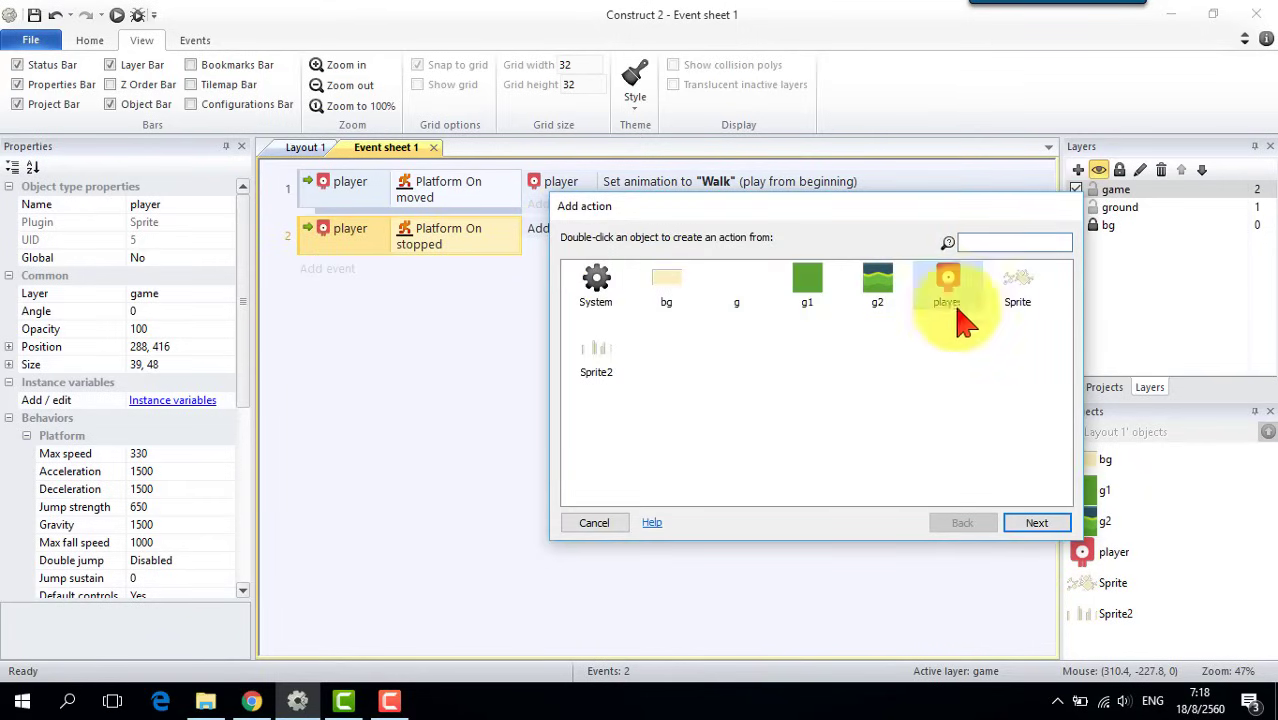
left_click(1040, 523)
left_click_drag(1066, 280, 790, 320)
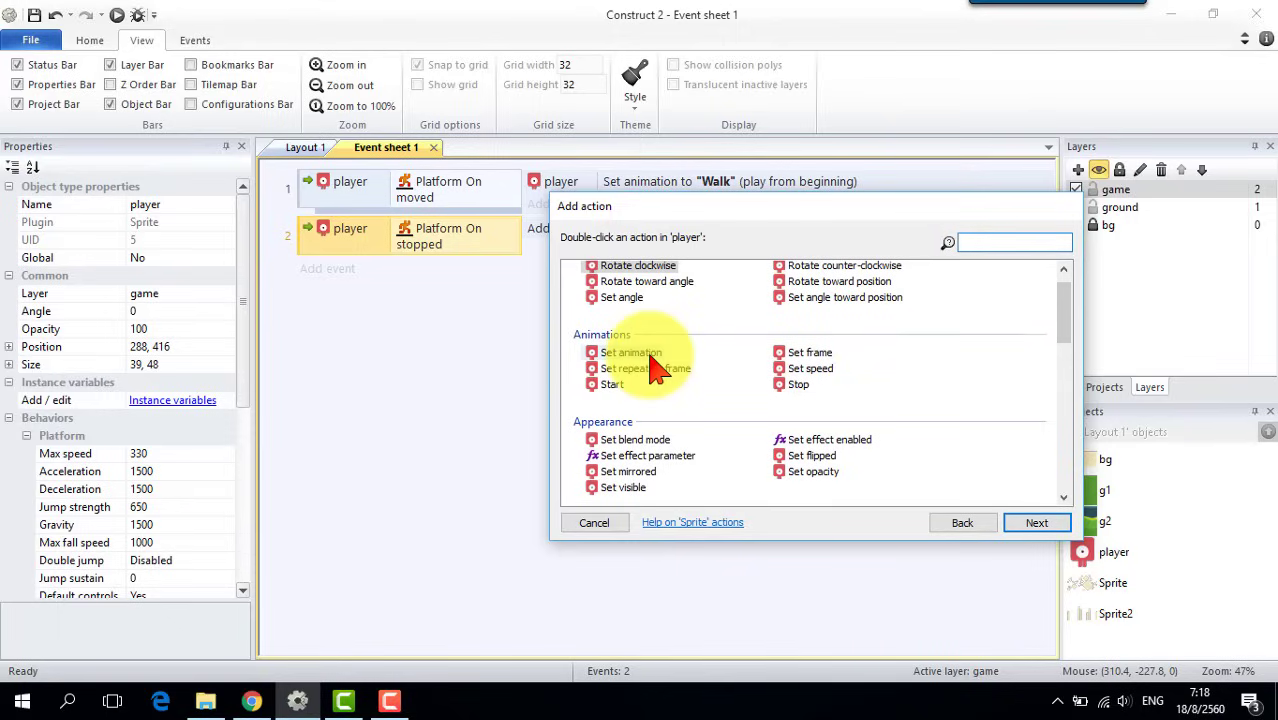
left_click(1037, 522)
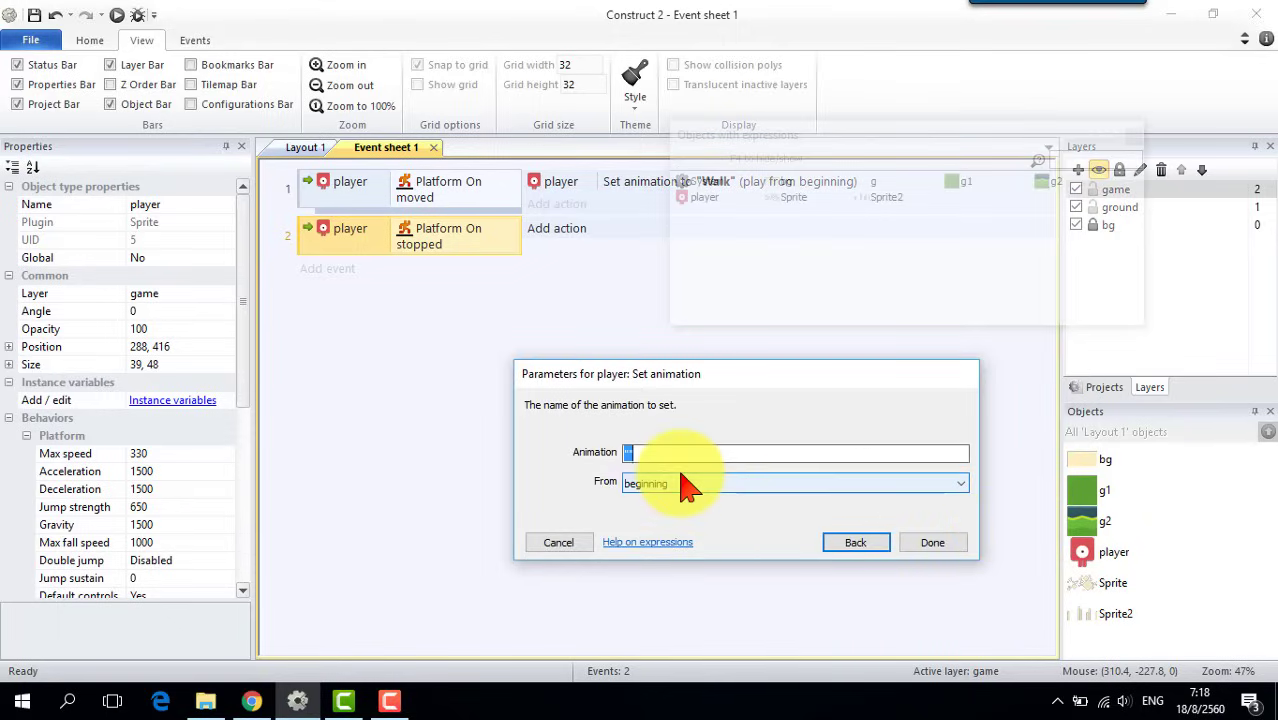
type("\"")
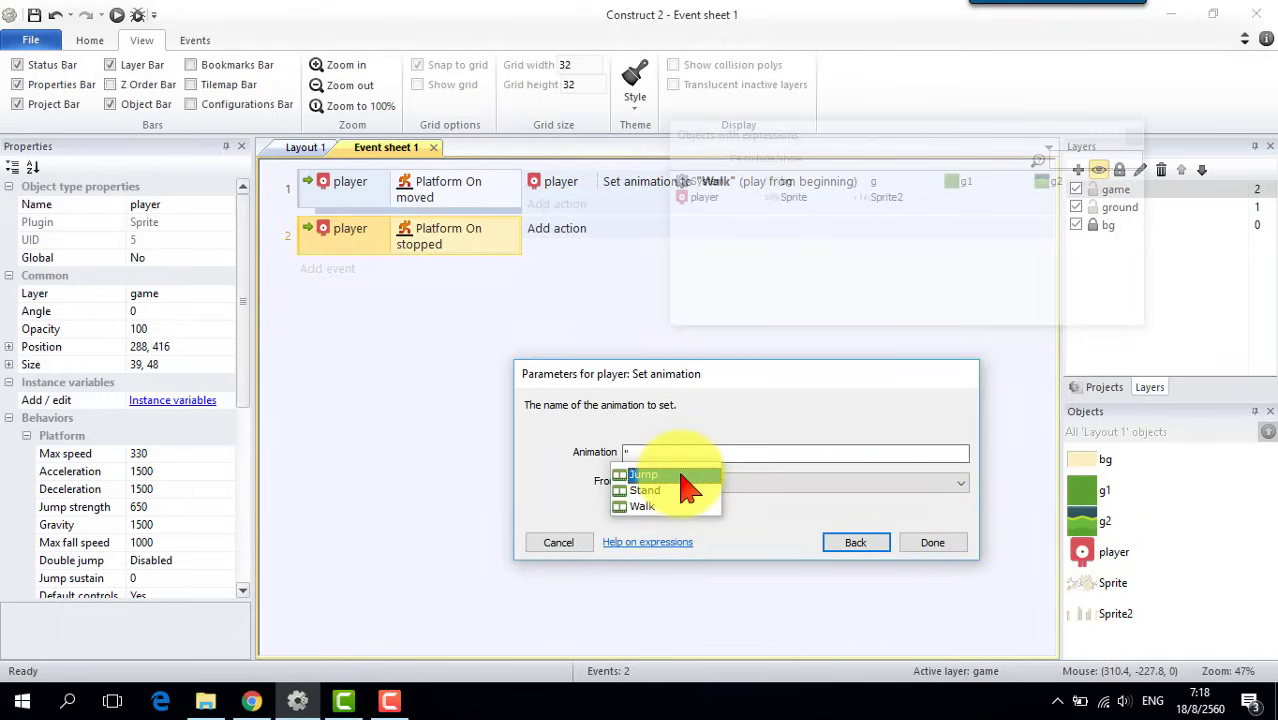
left_click(658, 493)
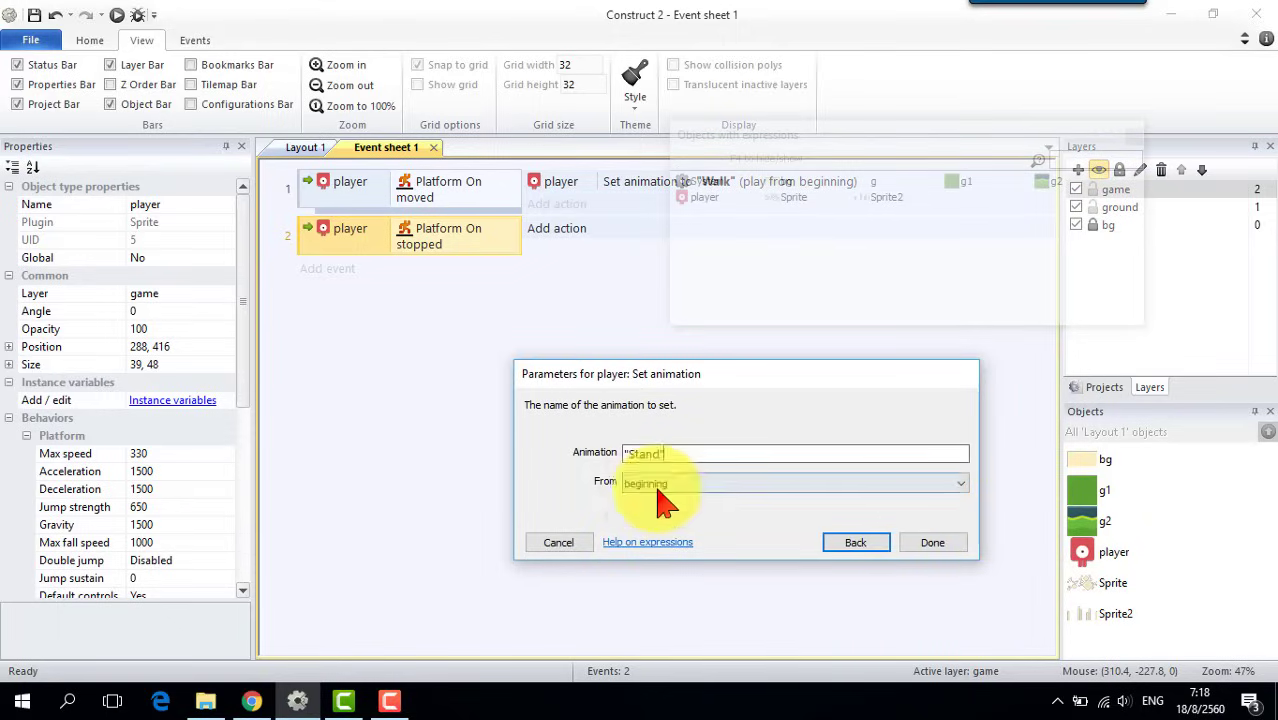
left_click(940, 542)
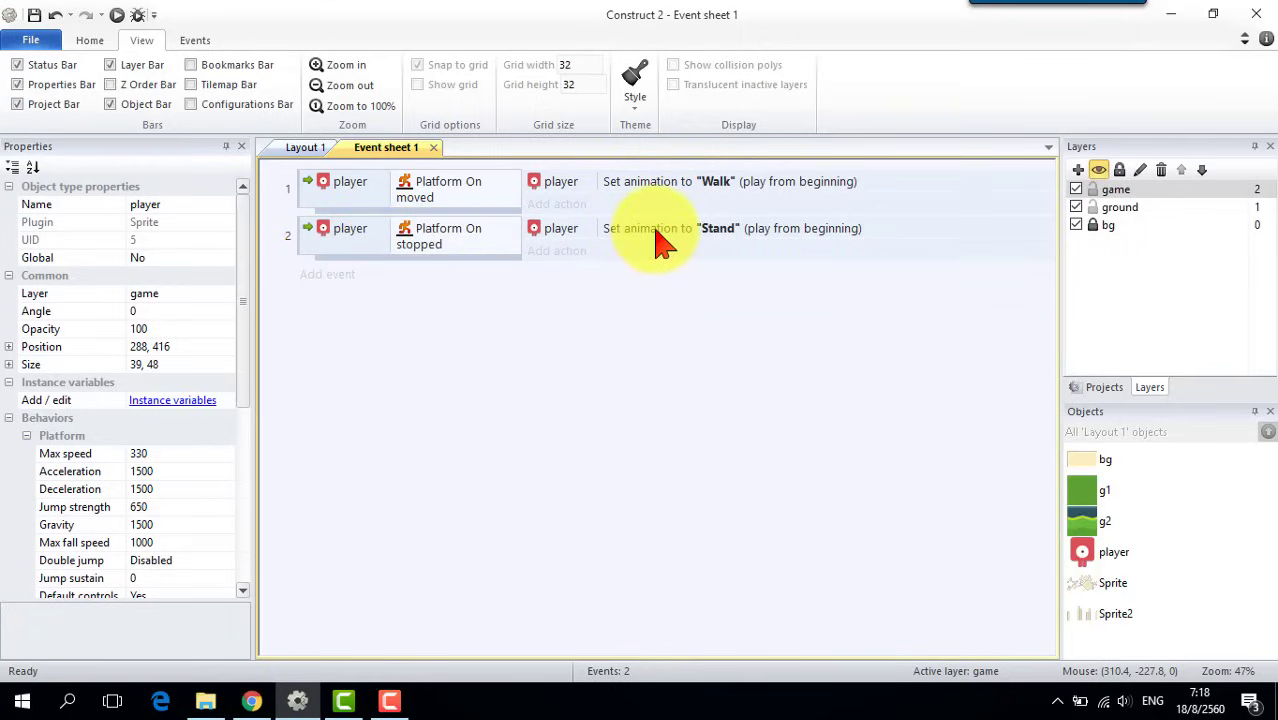
- Add a third event with the player's Platform condition On jump
left_click(322, 275)
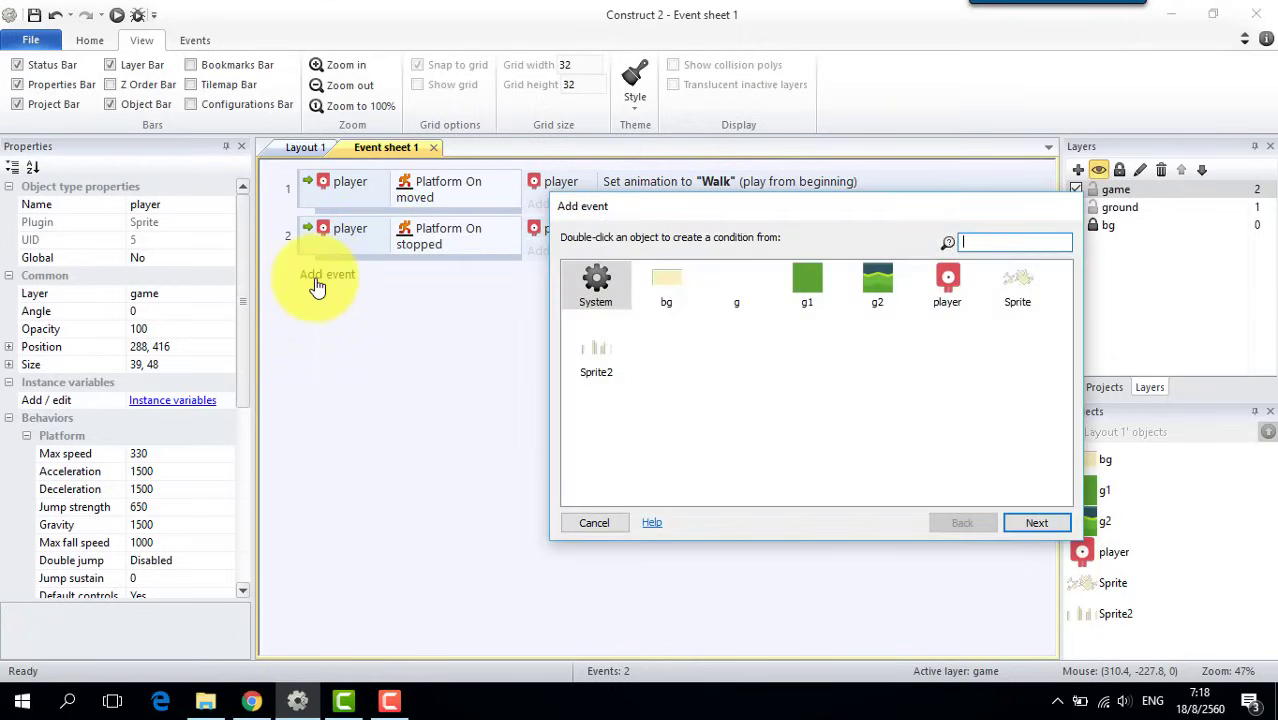
left_click(948, 290)
left_click(1045, 525)
left_click_drag(1064, 300, 1060, 412)
left_click(808, 424)
left_click(1038, 521)
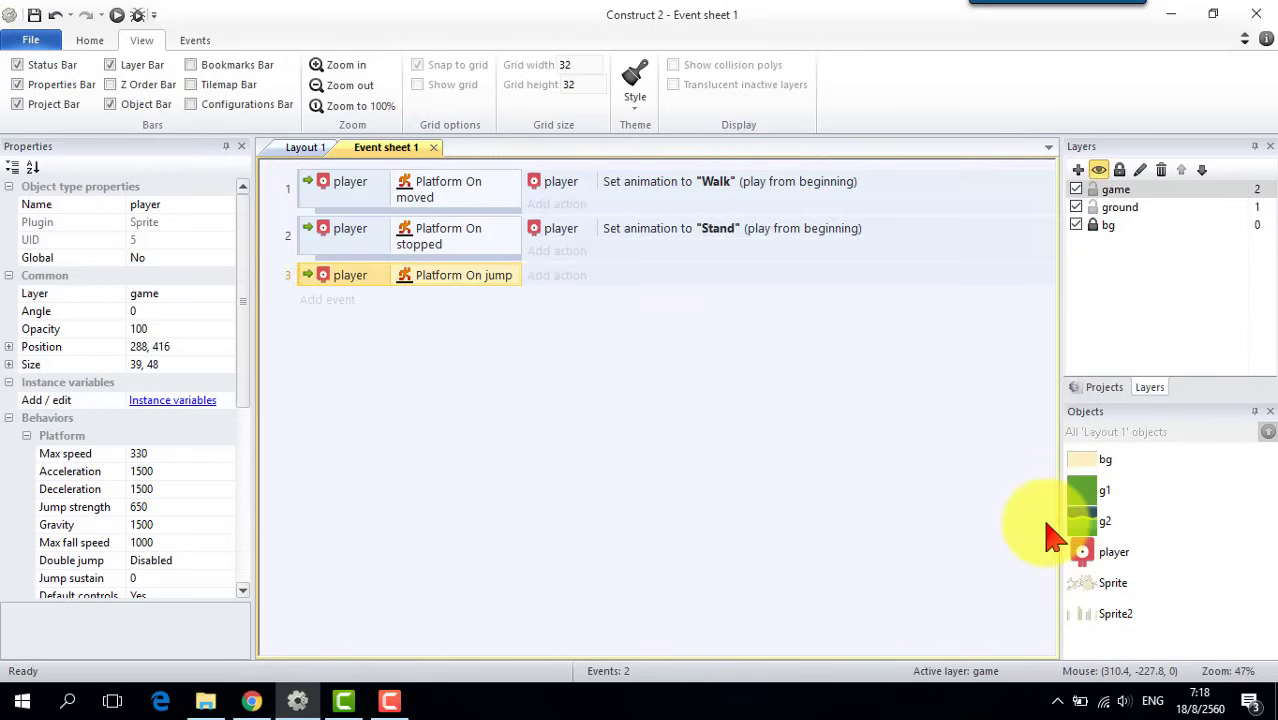
- Add a Set animation action for player to the On jump event, using "Jump" played from the beginning
left_click(567, 287)
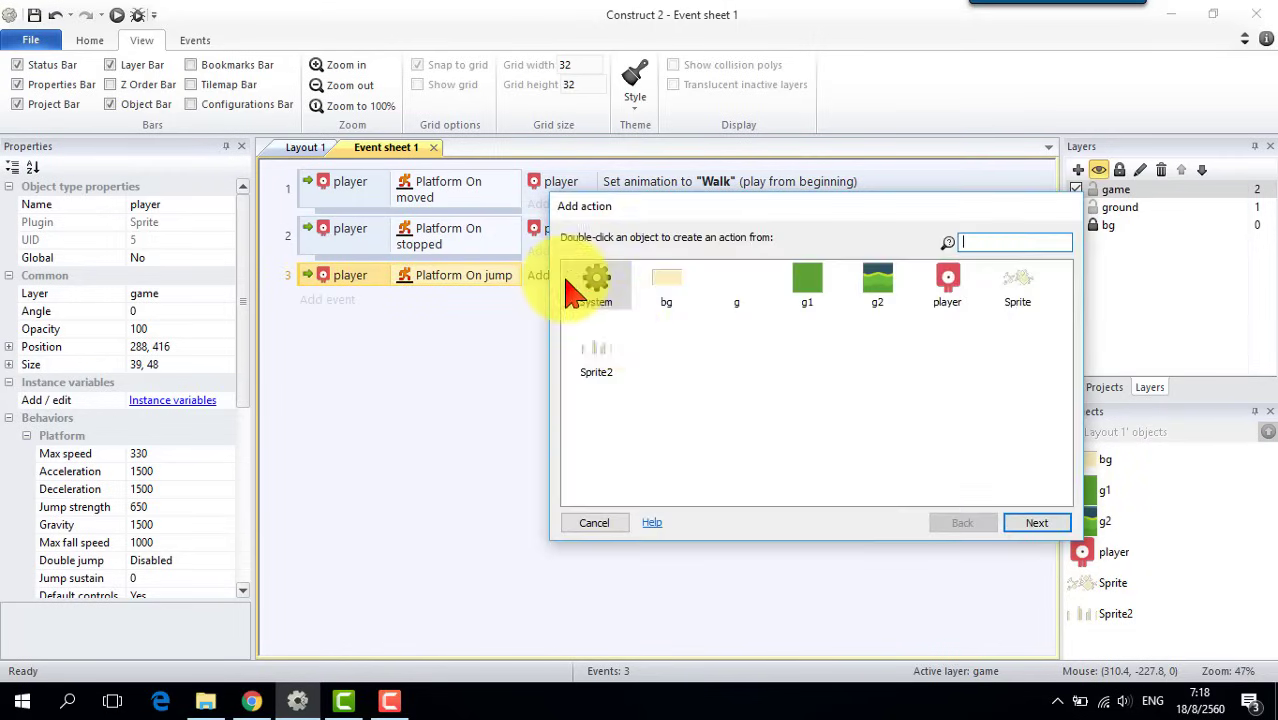
left_click(945, 283)
left_click(1066, 520)
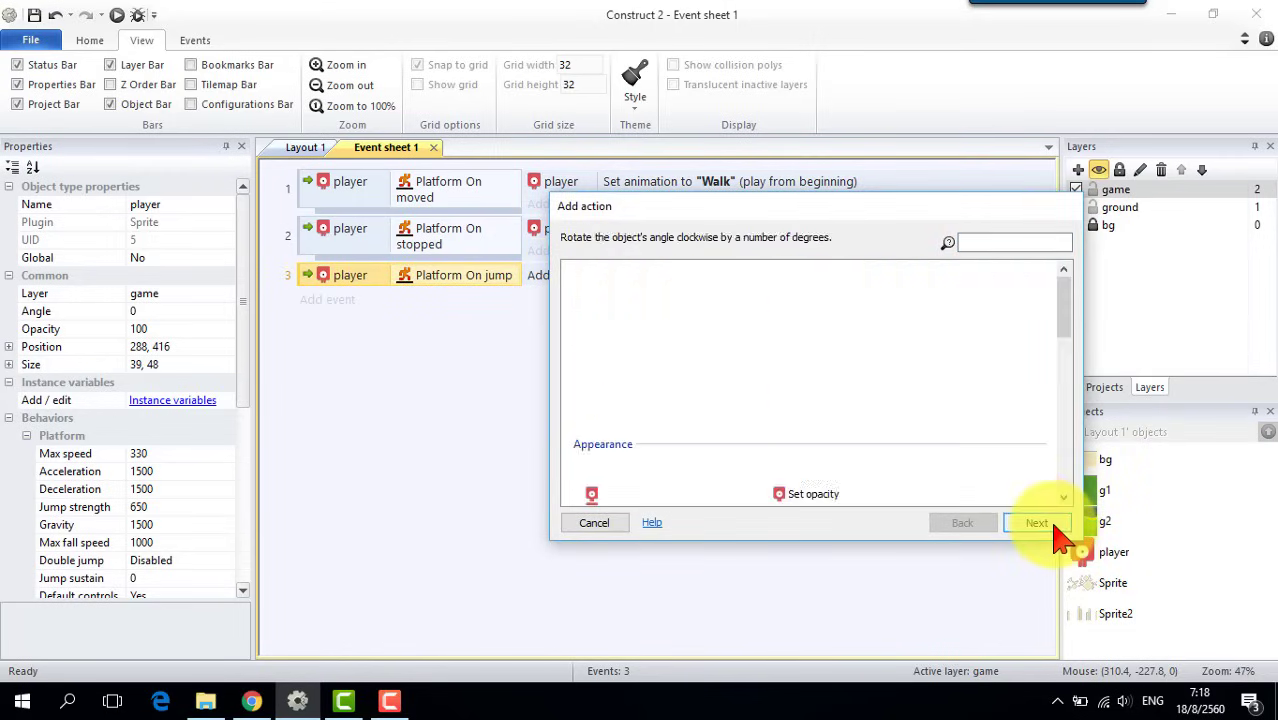
left_click(645, 378)
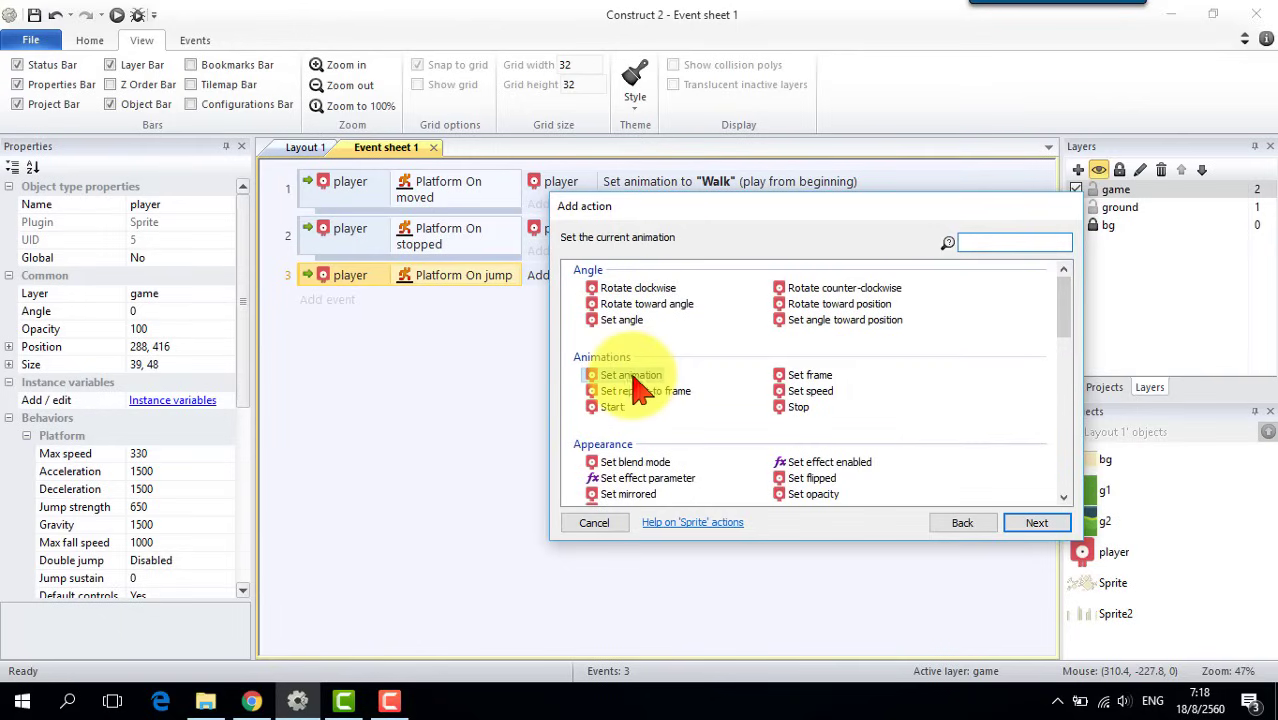
left_click(1052, 523)
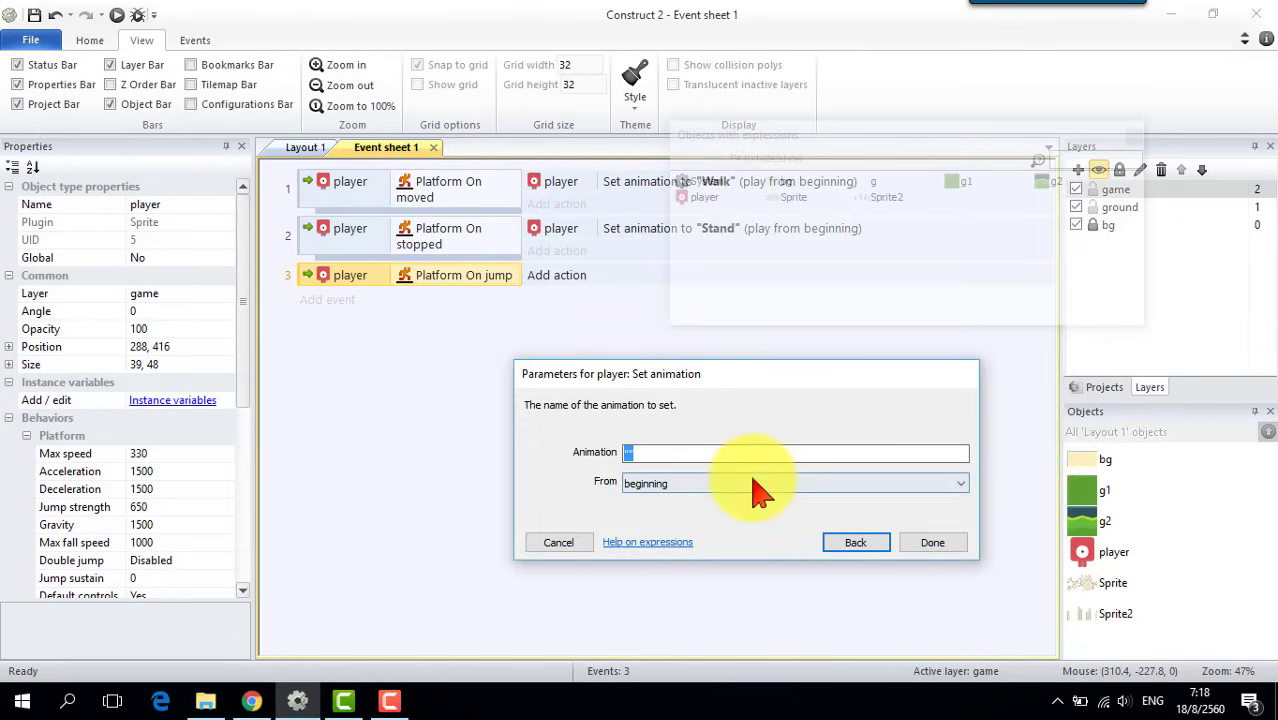
type("\"")
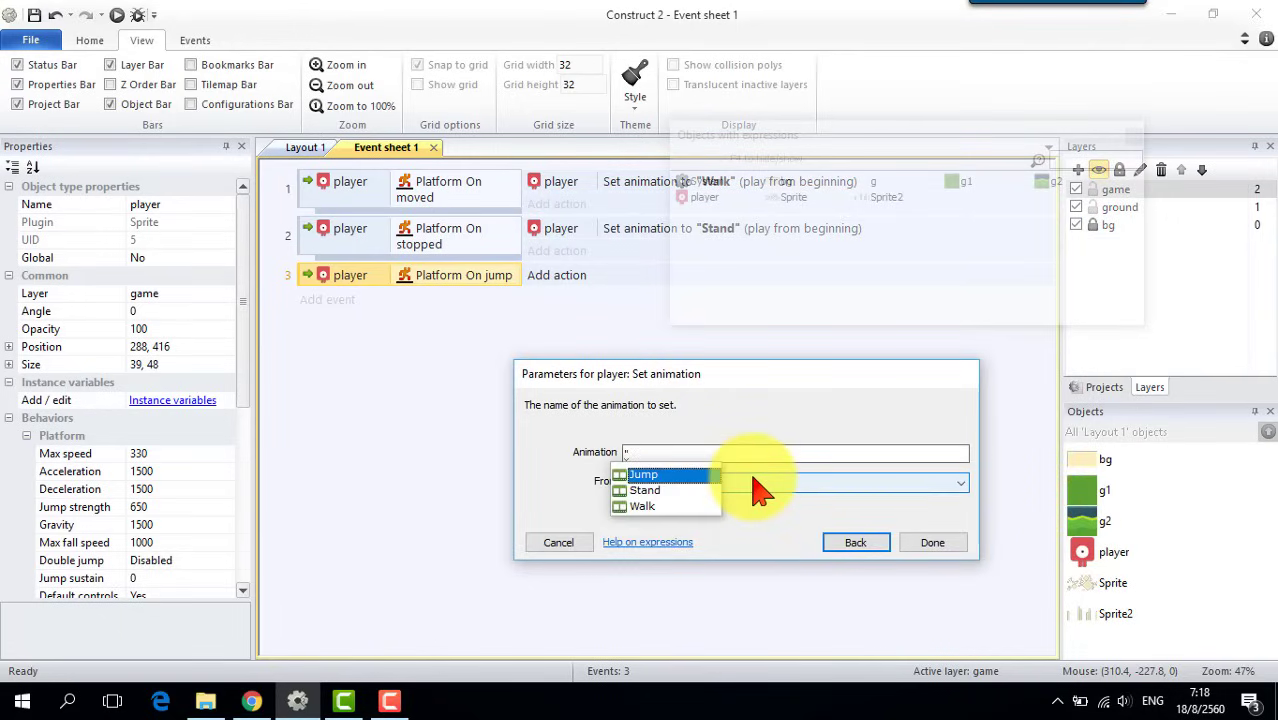
left_click(645, 474)
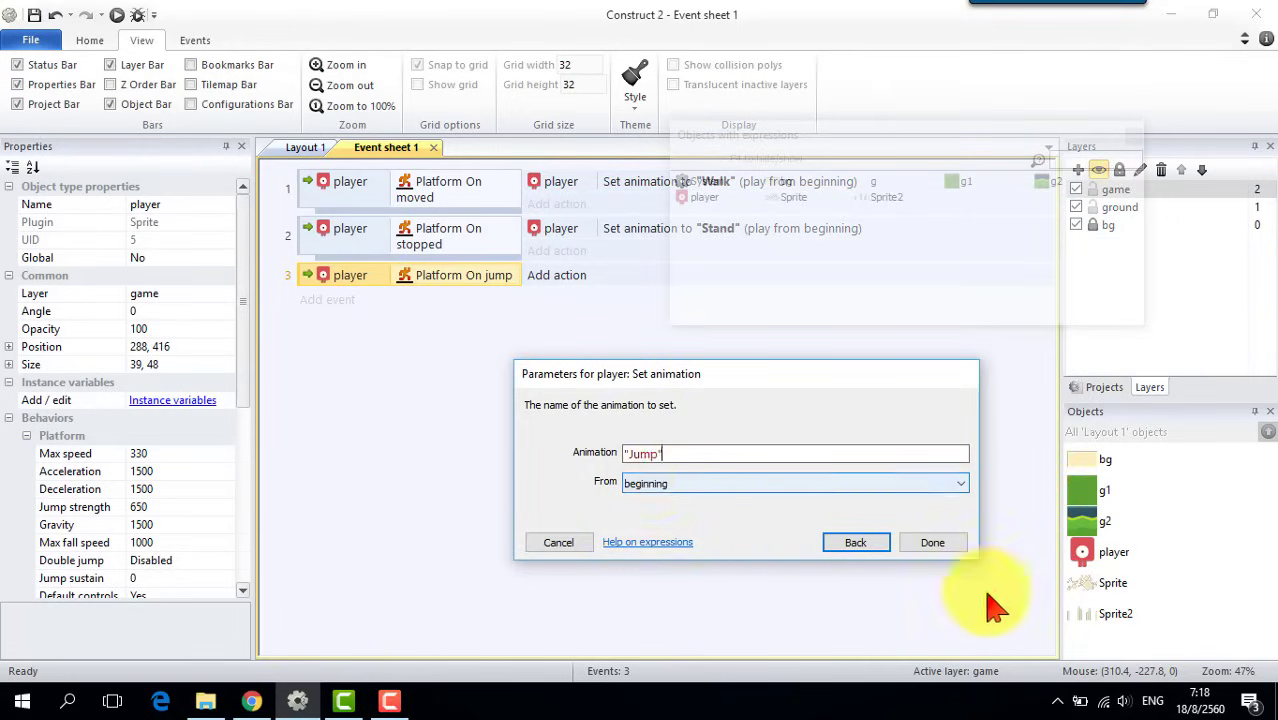
left_click(944, 543)
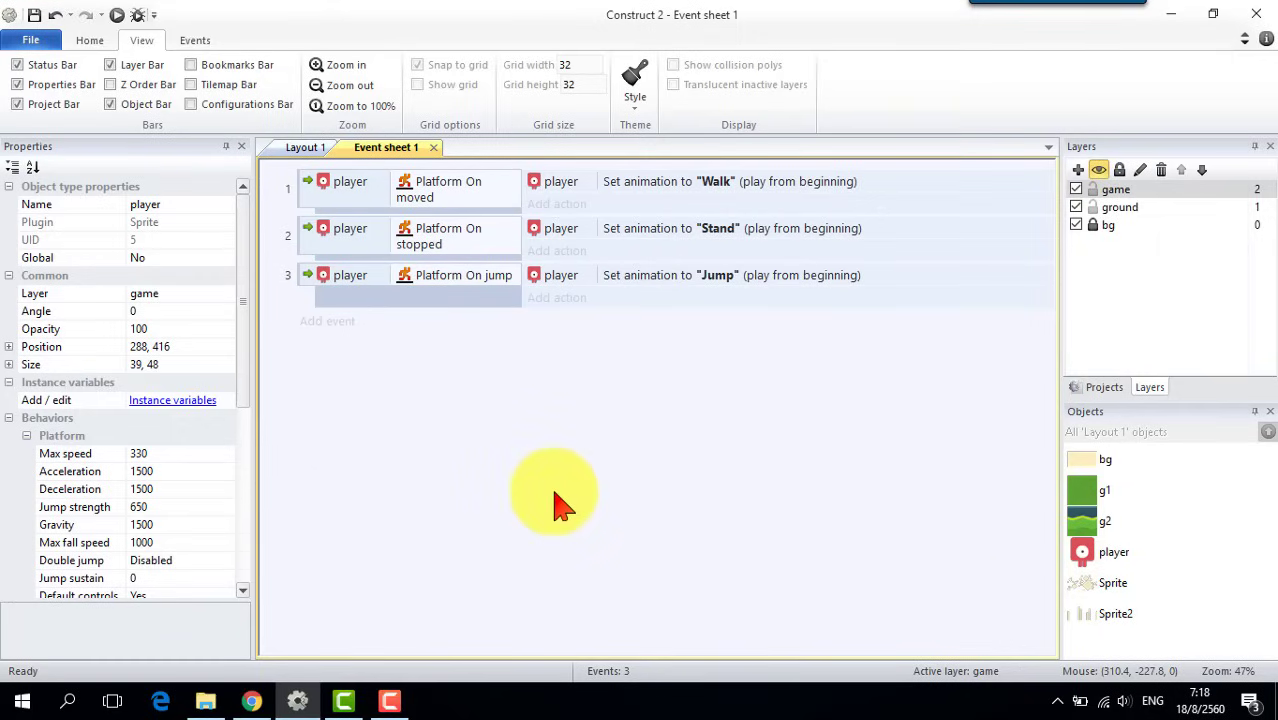
- Add a fourth event with the player's Platform condition On landed
left_click(337, 325)
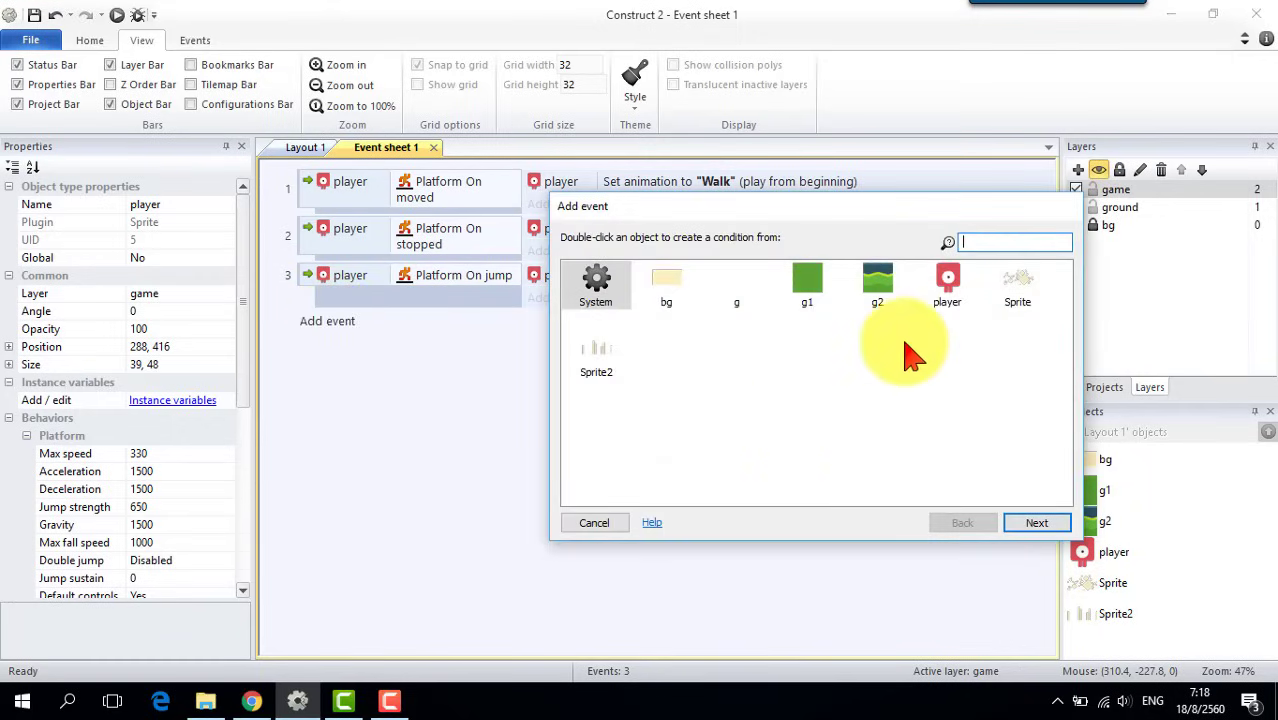
left_click(946, 290)
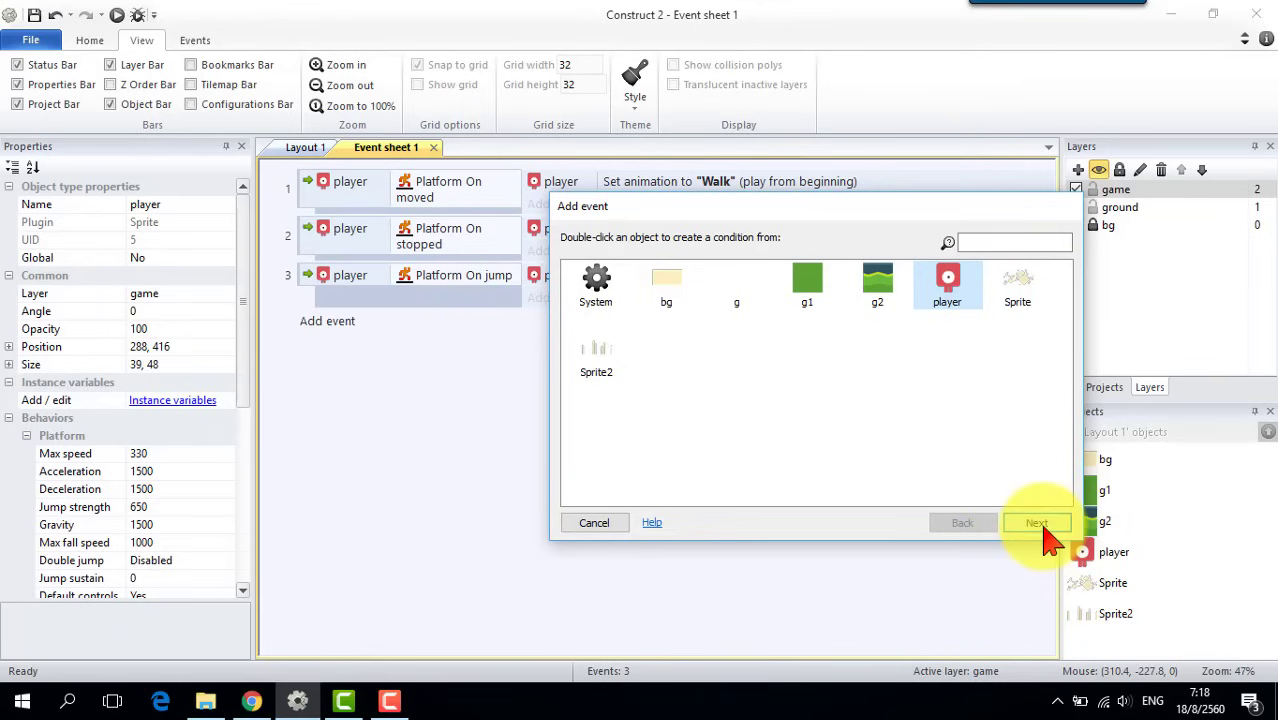
left_click(1044, 530)
left_click_drag(1078, 320, 1068, 420)
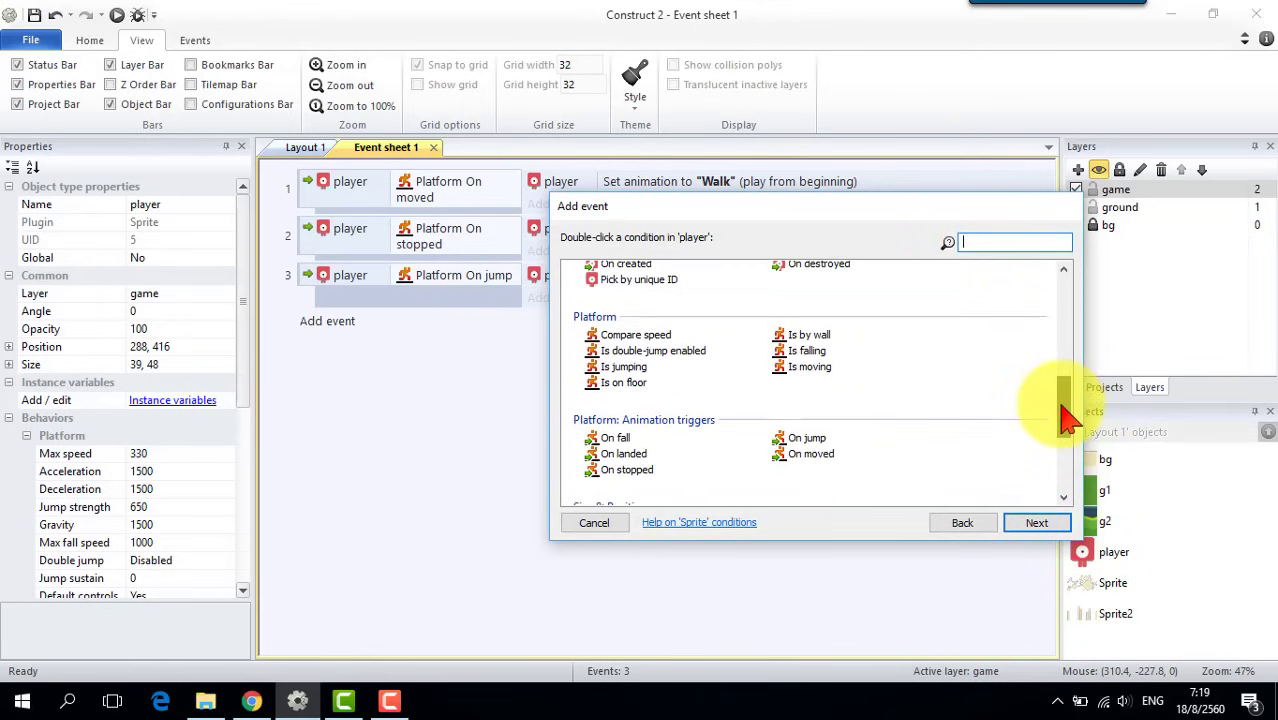
left_click(625, 455)
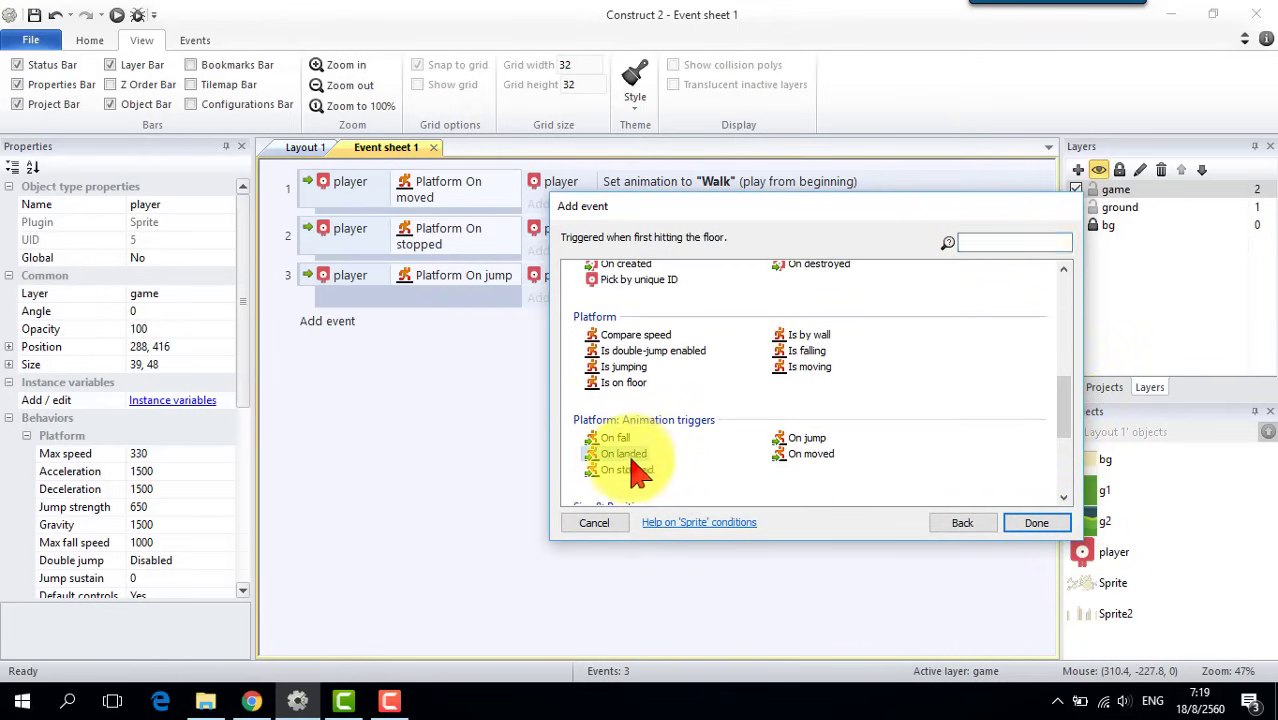
left_click(1050, 525)
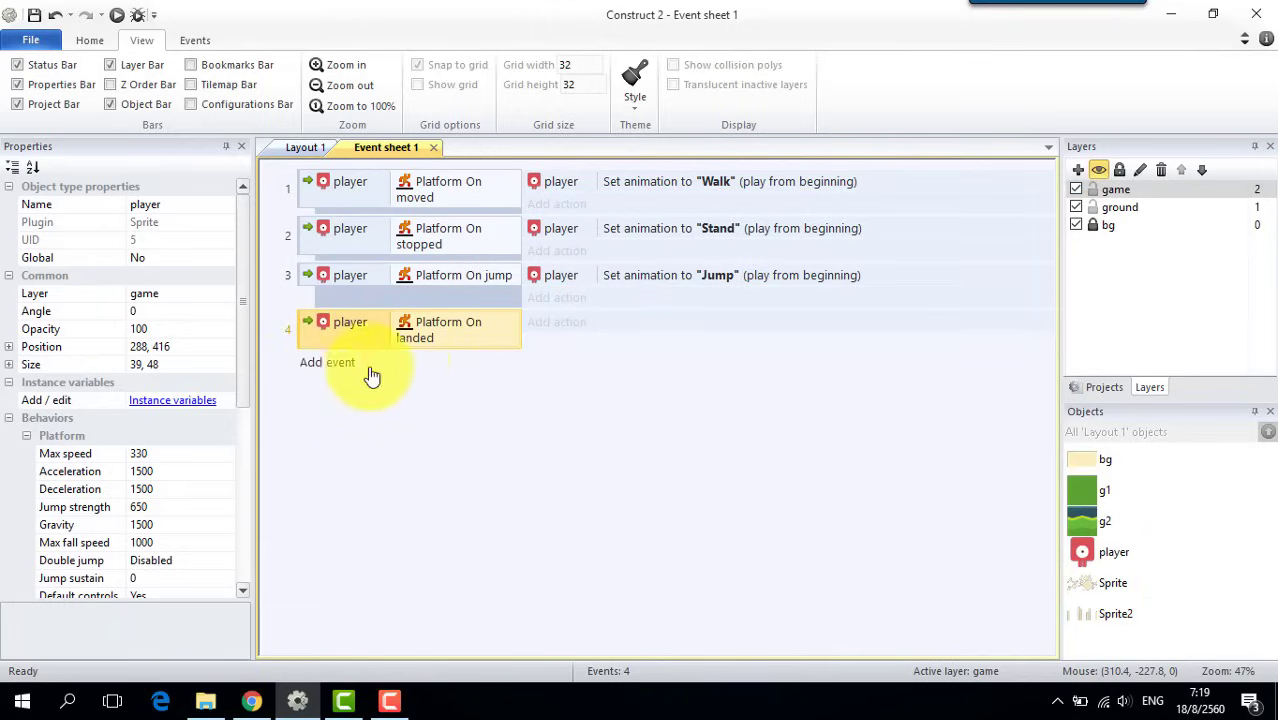
- Add a sub-event under the On landed event with the player's Platform condition Is moving
right_click(312, 333)
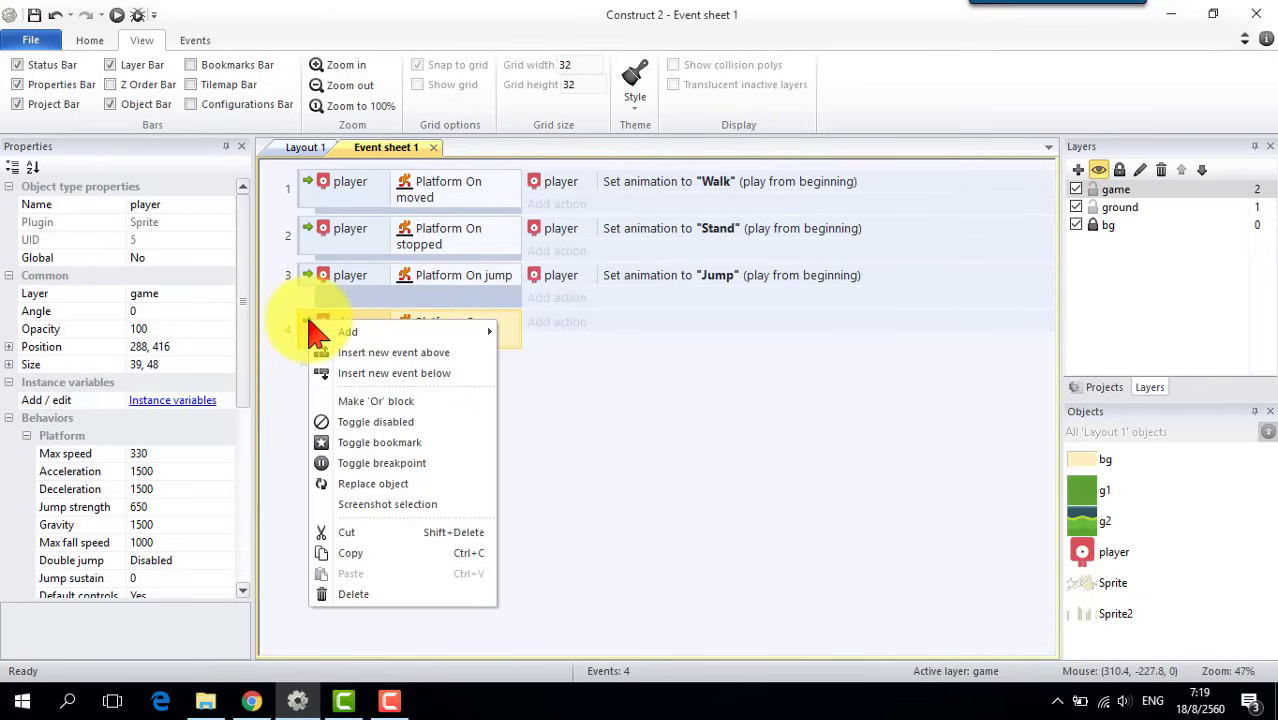
mouse_move(342, 334)
left_click(558, 356)
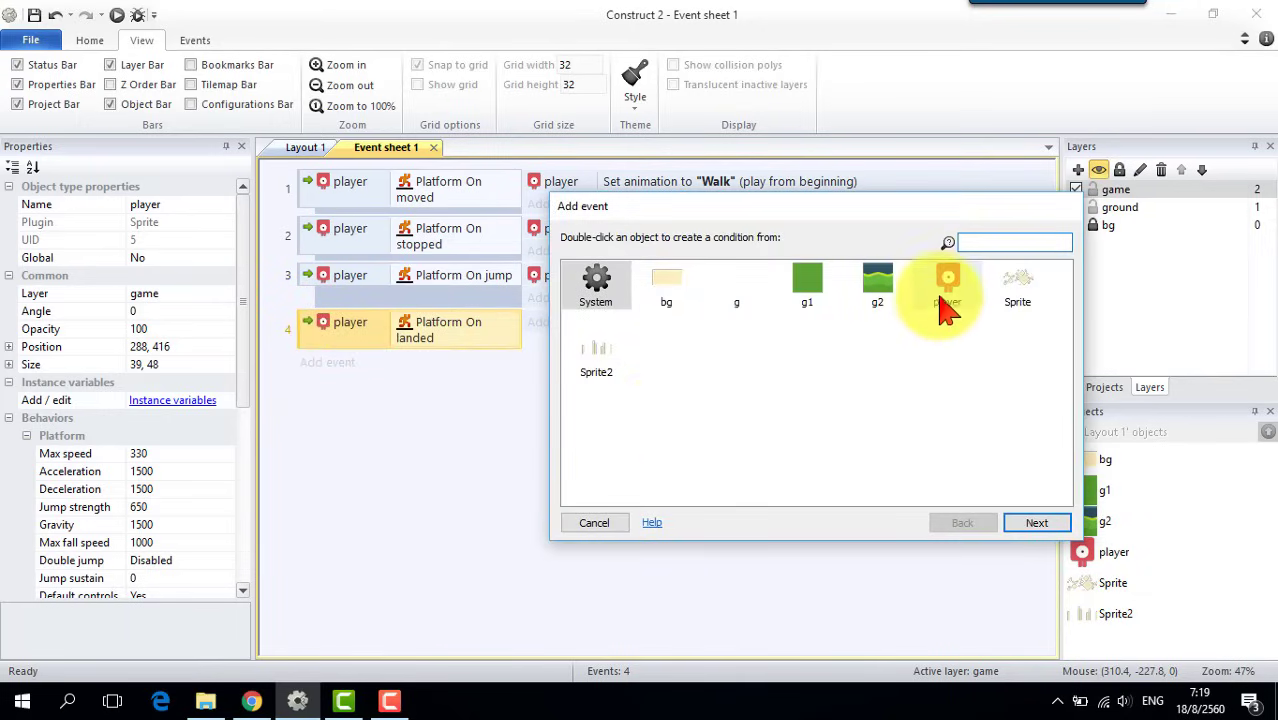
left_click(943, 296)
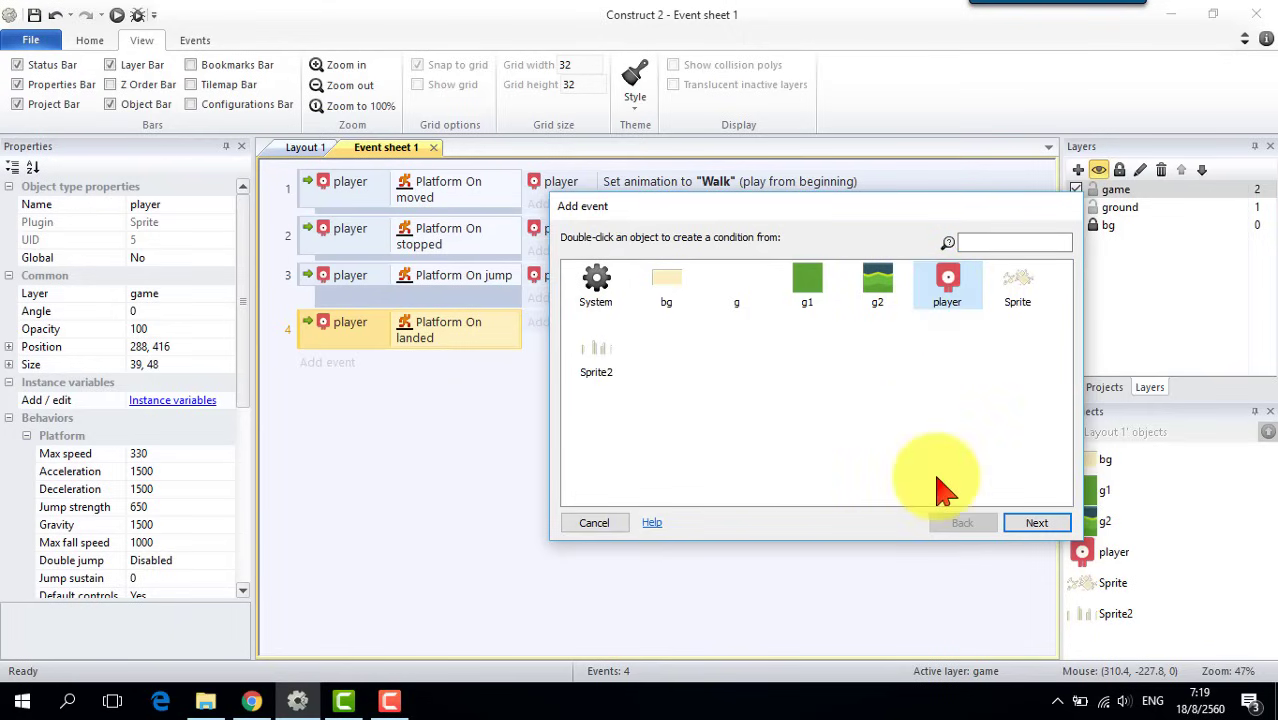
left_click(1037, 523)
left_click_drag(1062, 343, 1061, 425)
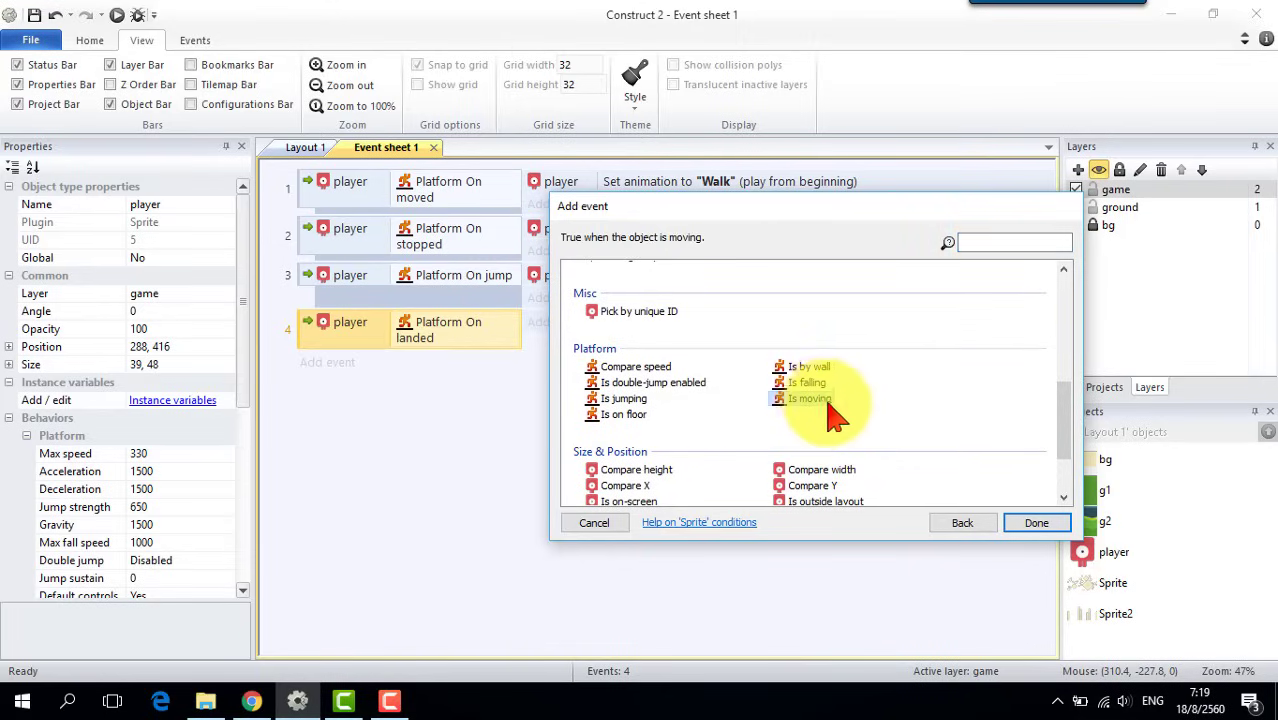
left_click(1045, 522)
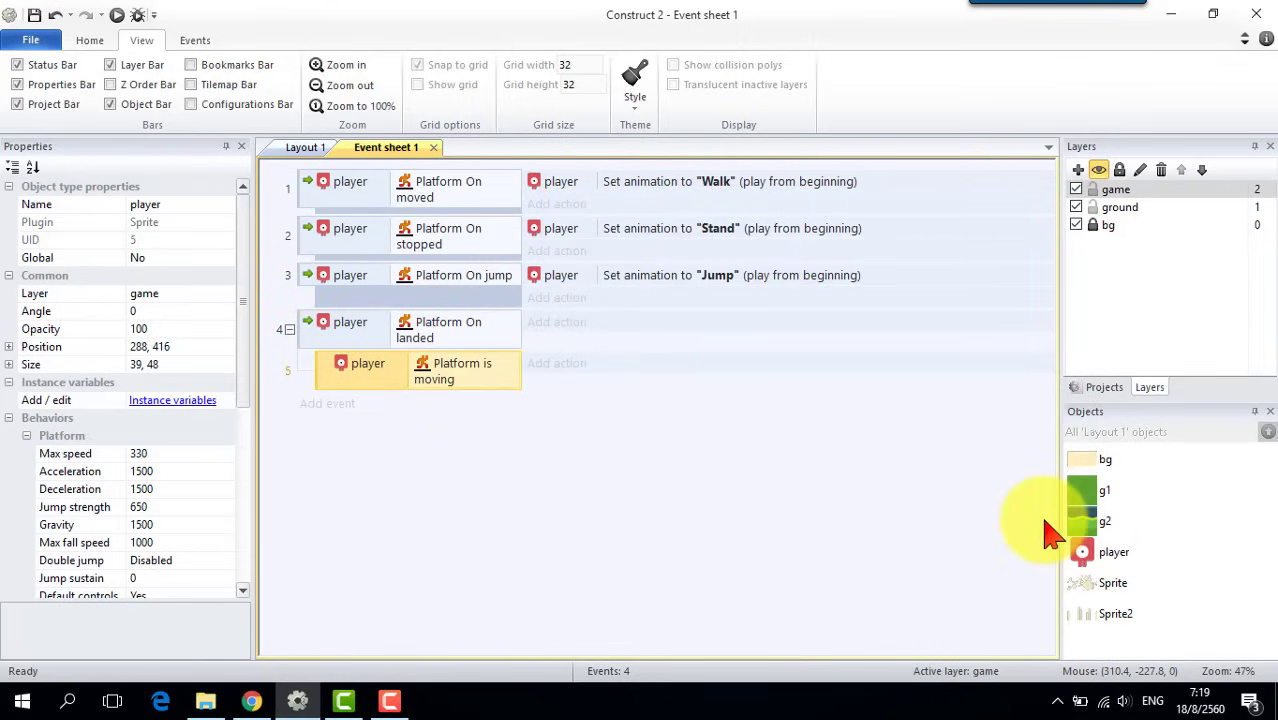
- Copy the Set animation to "Walk" action from the On moved event into the Is moving sub-event
left_click(700, 188)
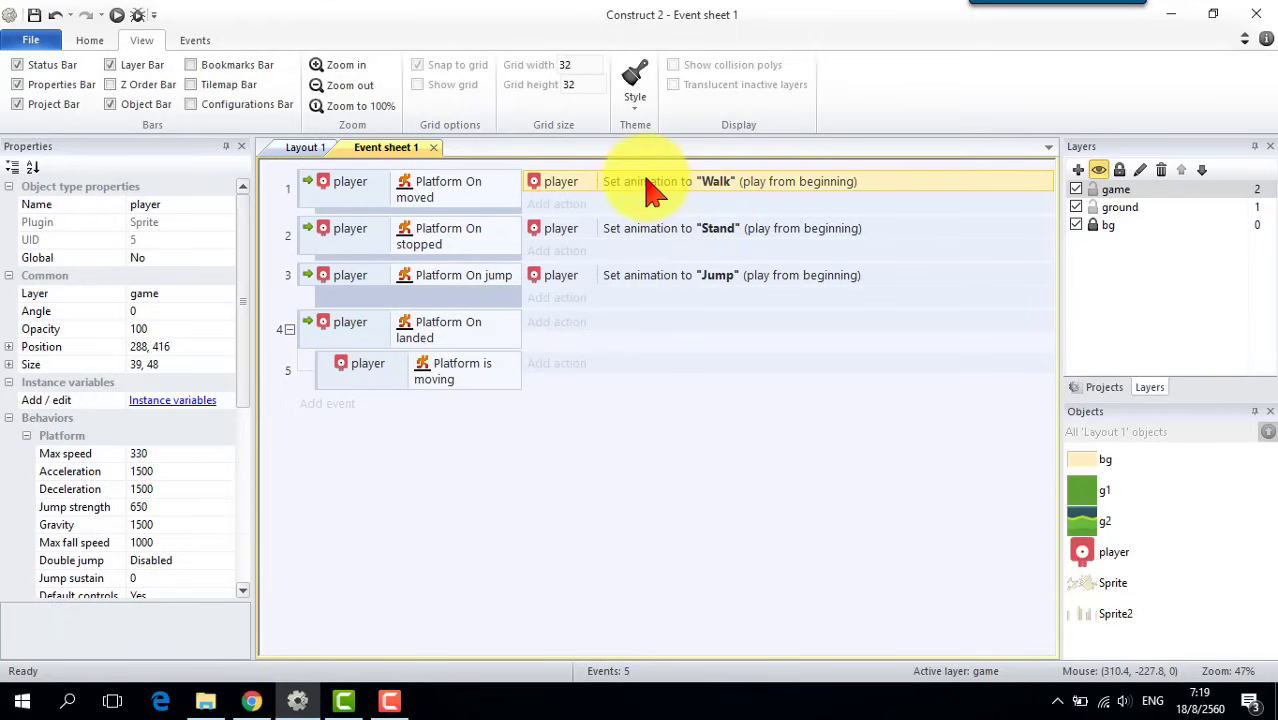
left_click_drag(645, 188, 640, 390)
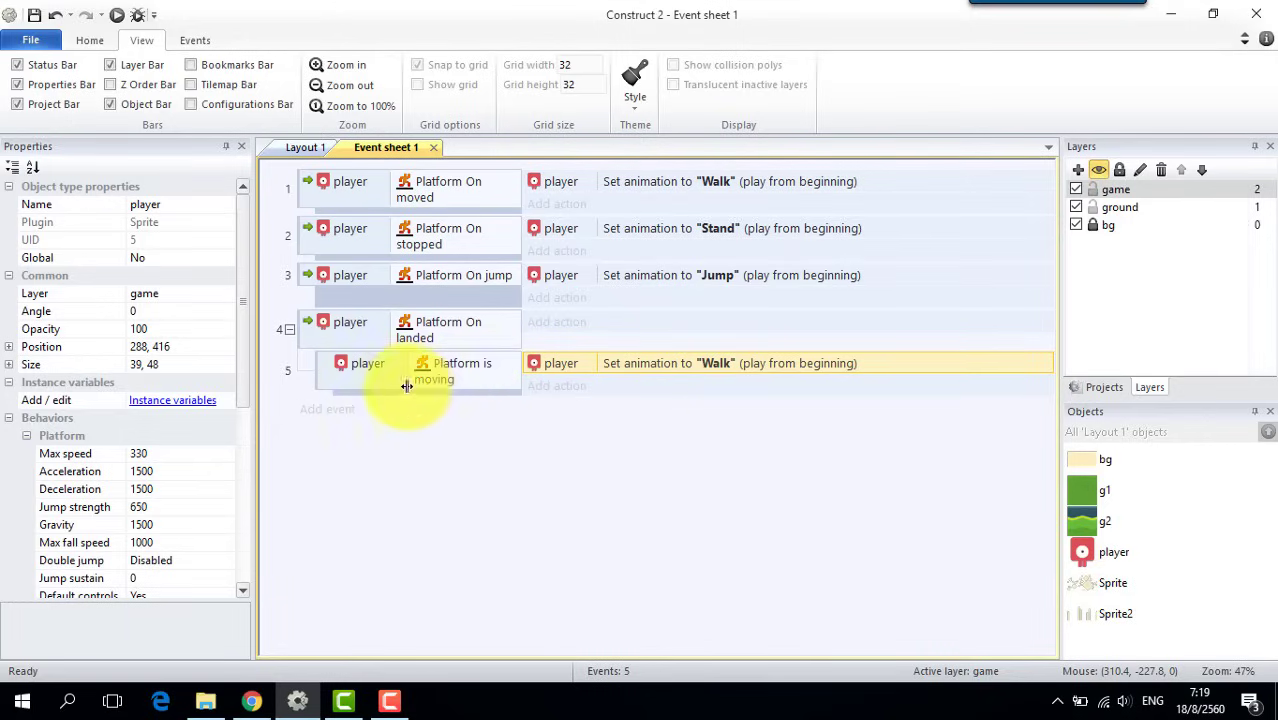
- Add an Else event after the Is moving sub-event and copy the Set animation to "Stand" action into it
right_click(329, 377)
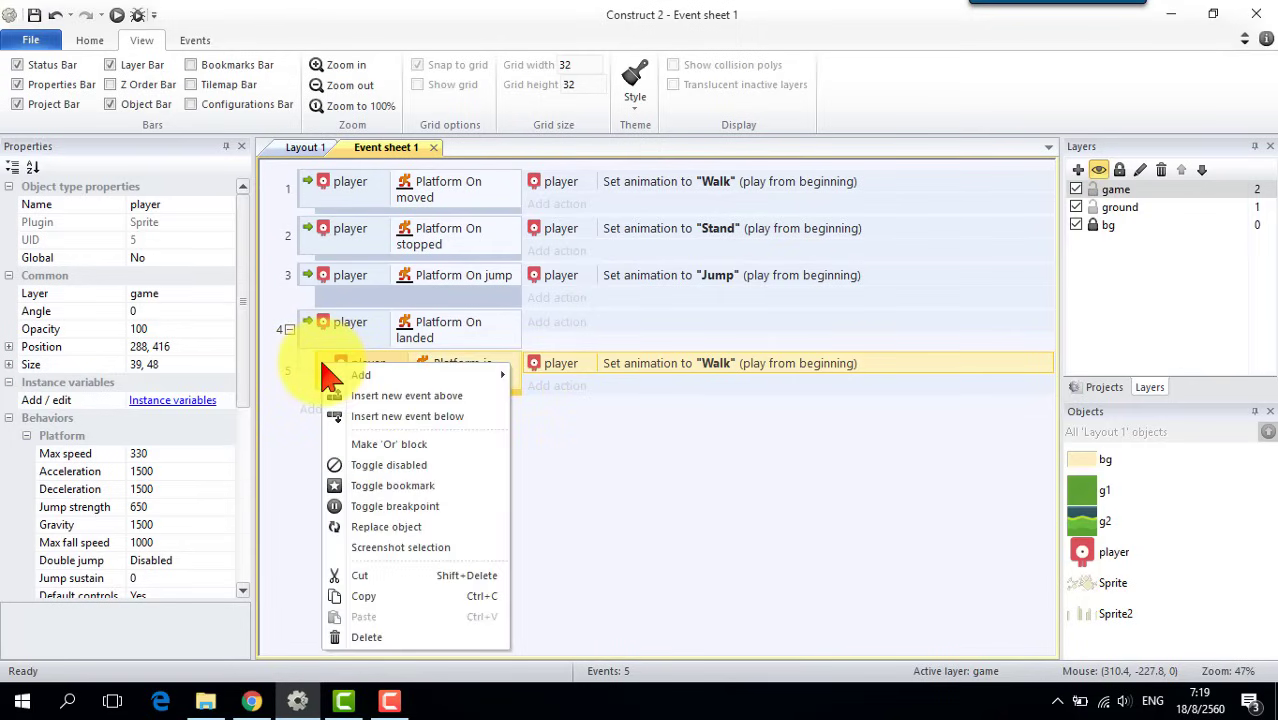
mouse_move(505, 378)
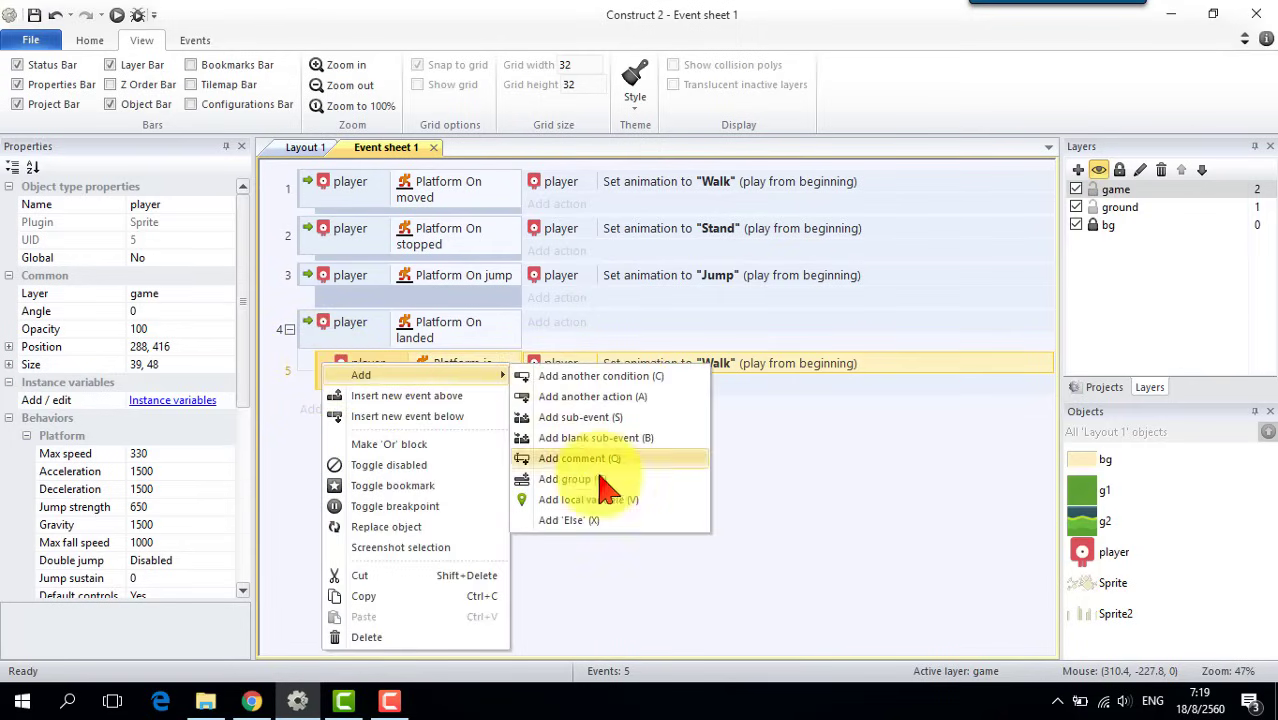
left_click(594, 522)
left_click(688, 240)
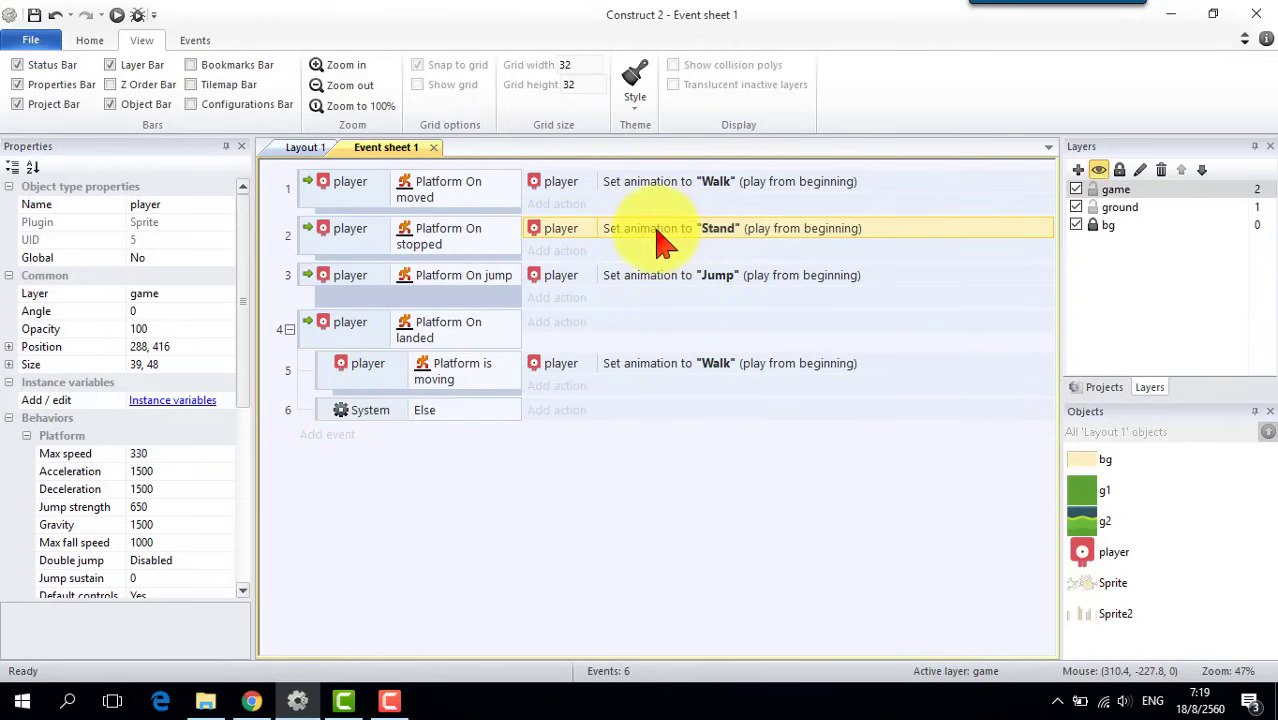
left_click_drag(660, 240, 637, 416, "alt")
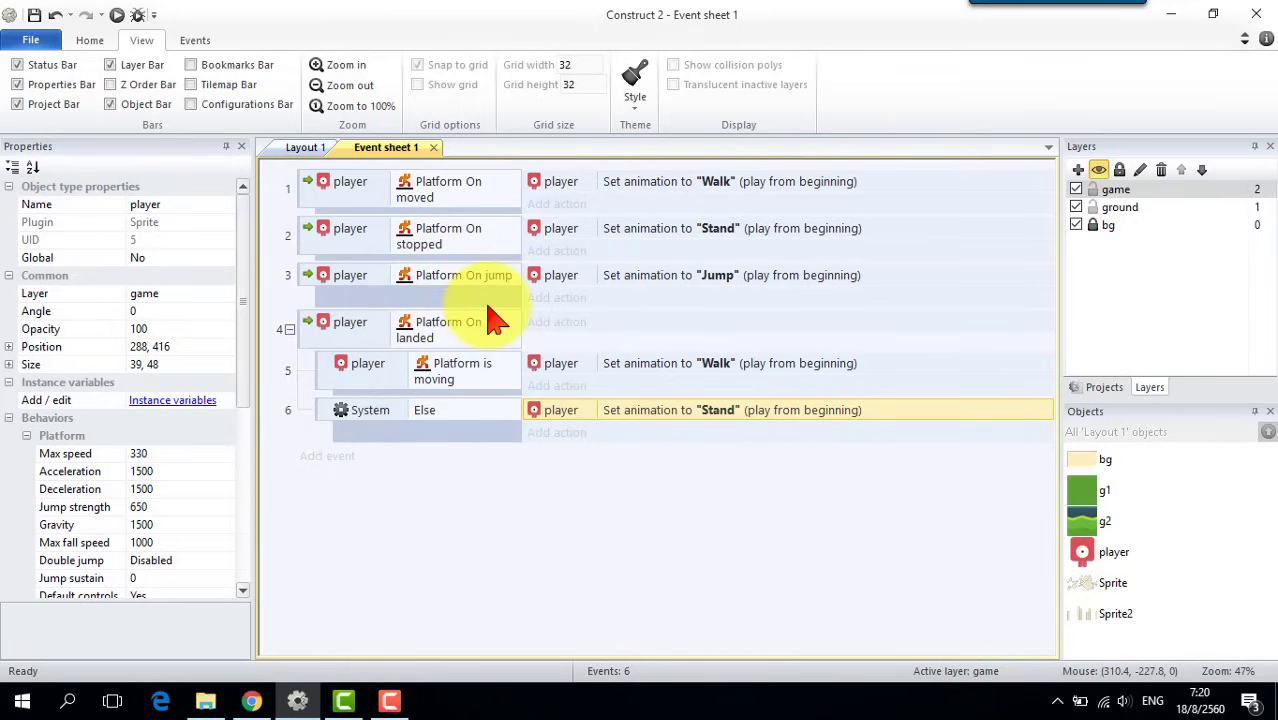
- Run Layout 1 in the browser preview and walk the player right and left to test the animations
left_click(305, 148)
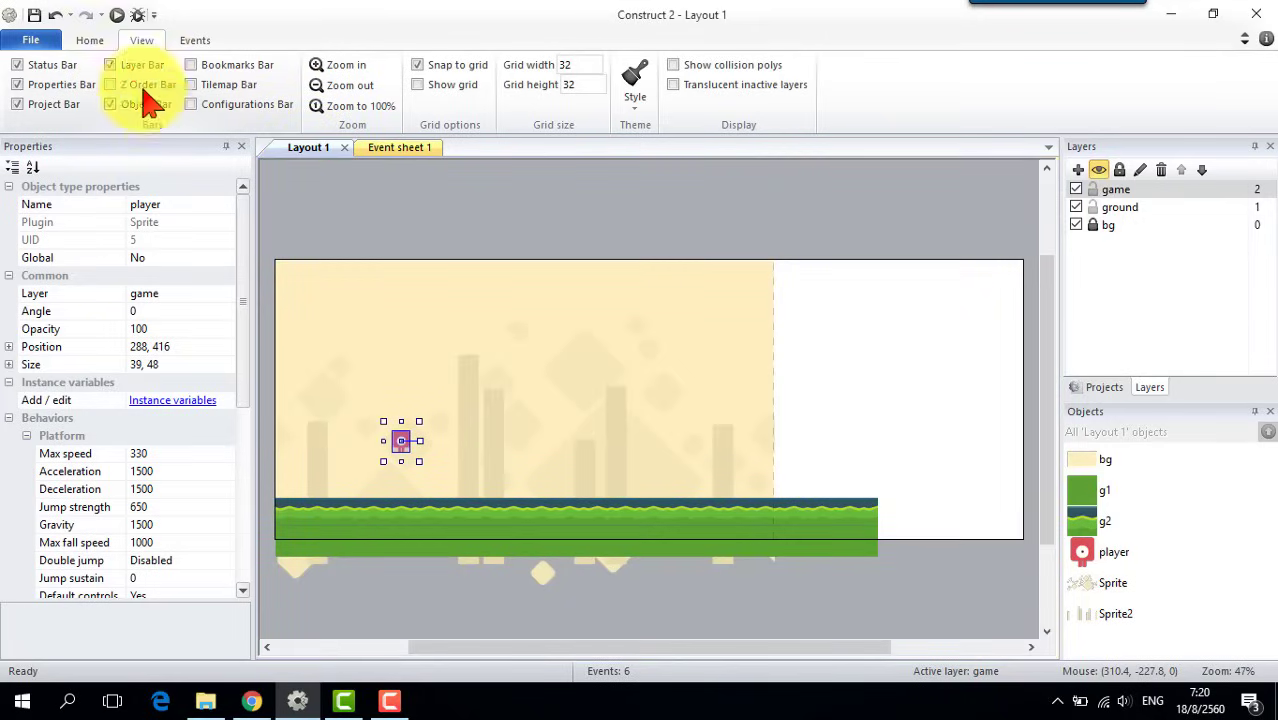
left_click(117, 15)
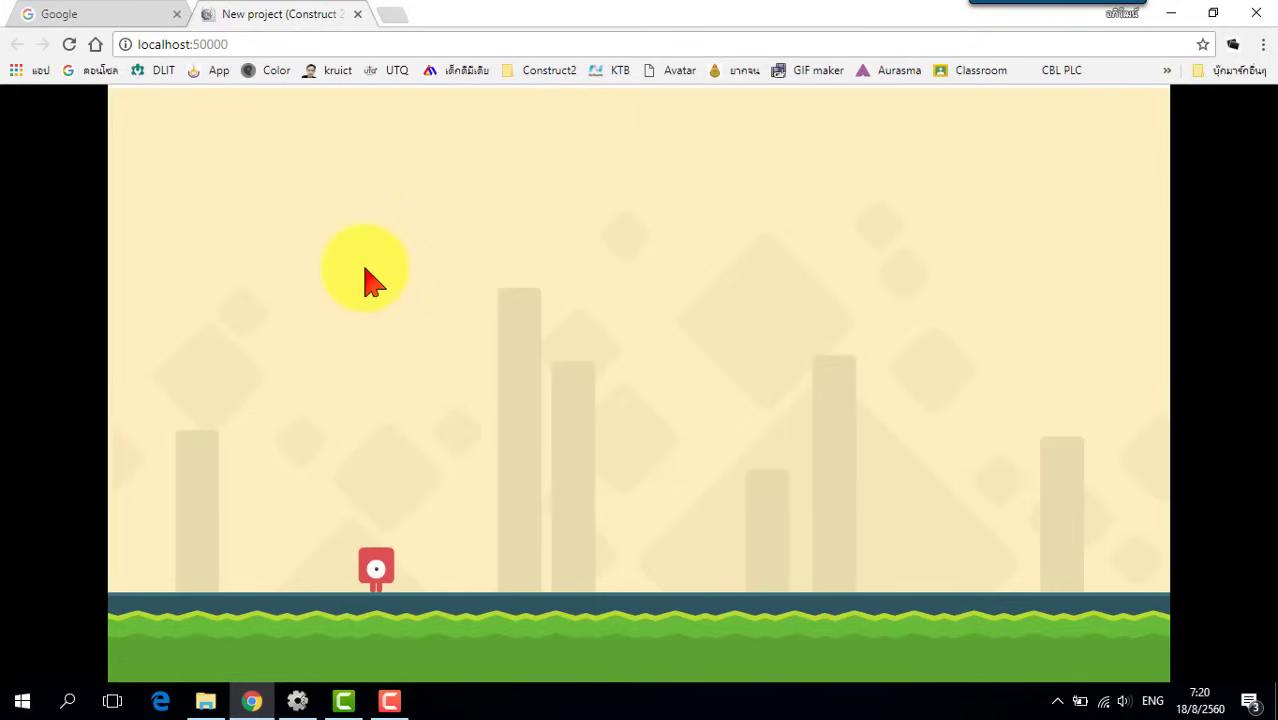
key("Right")
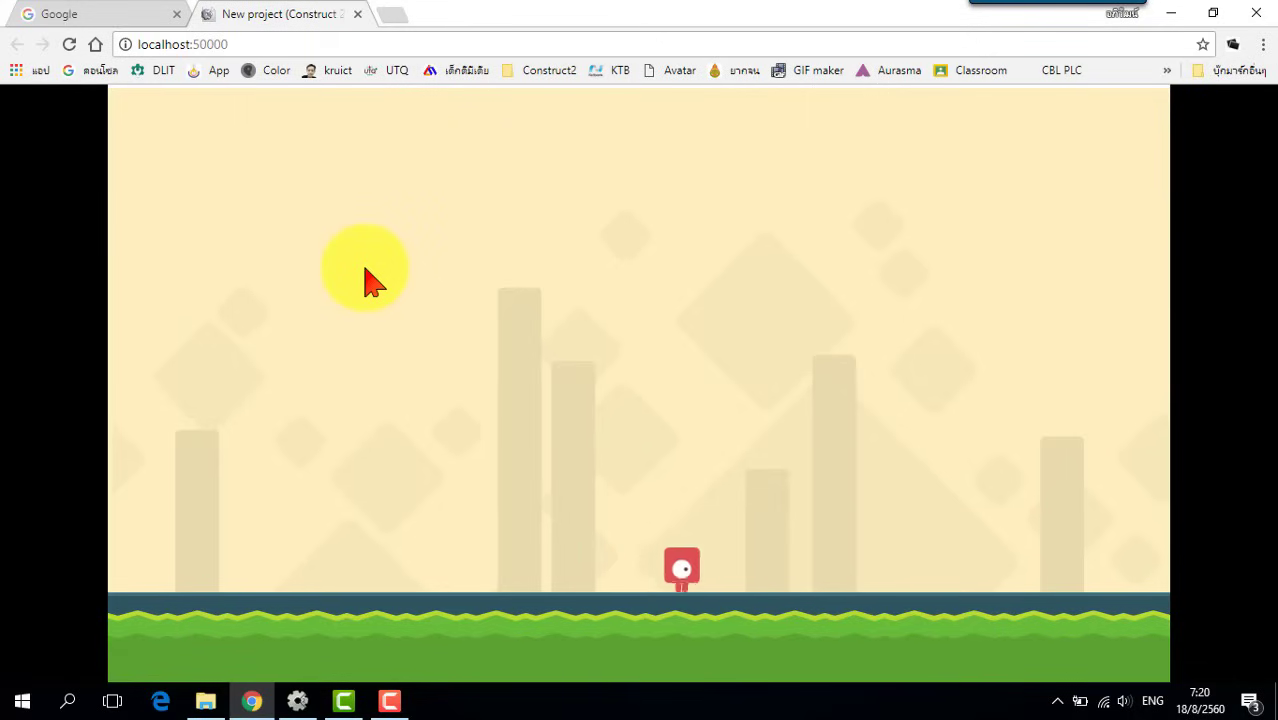
key("Left")
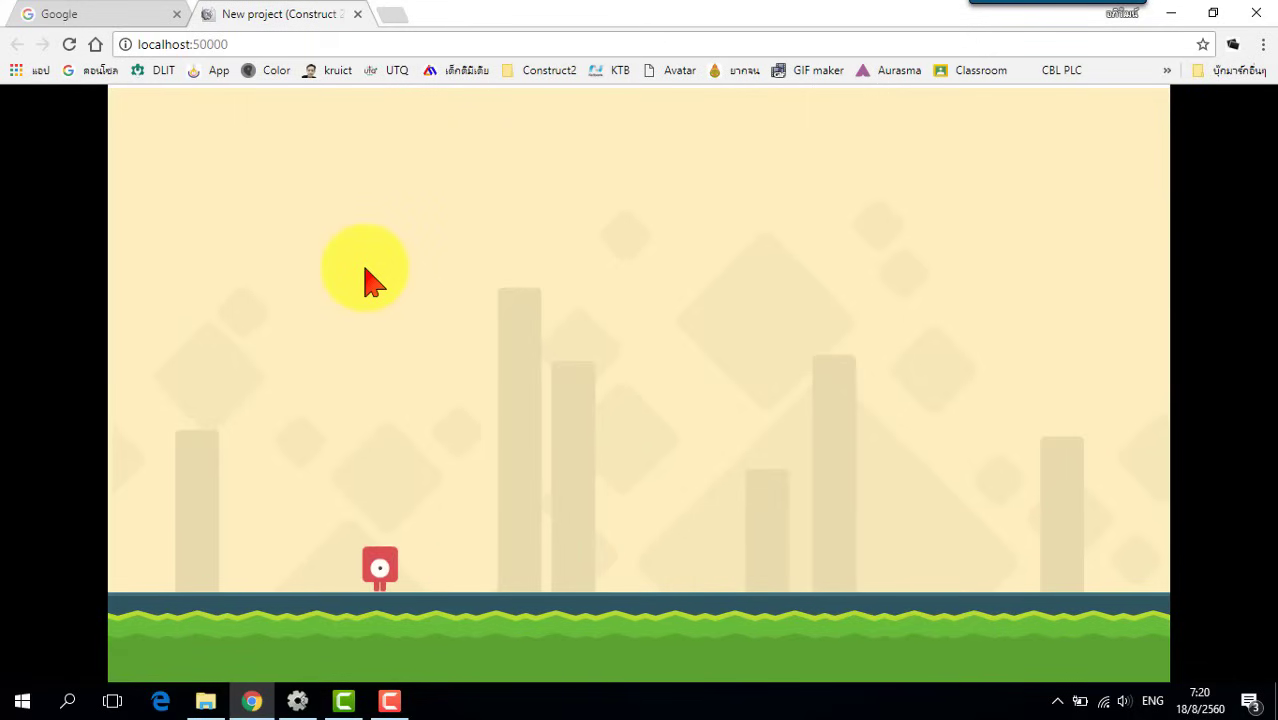
- Make the player jump and walk right and left in the preview to test the Jump, Walk and Stand animations
key("Up")
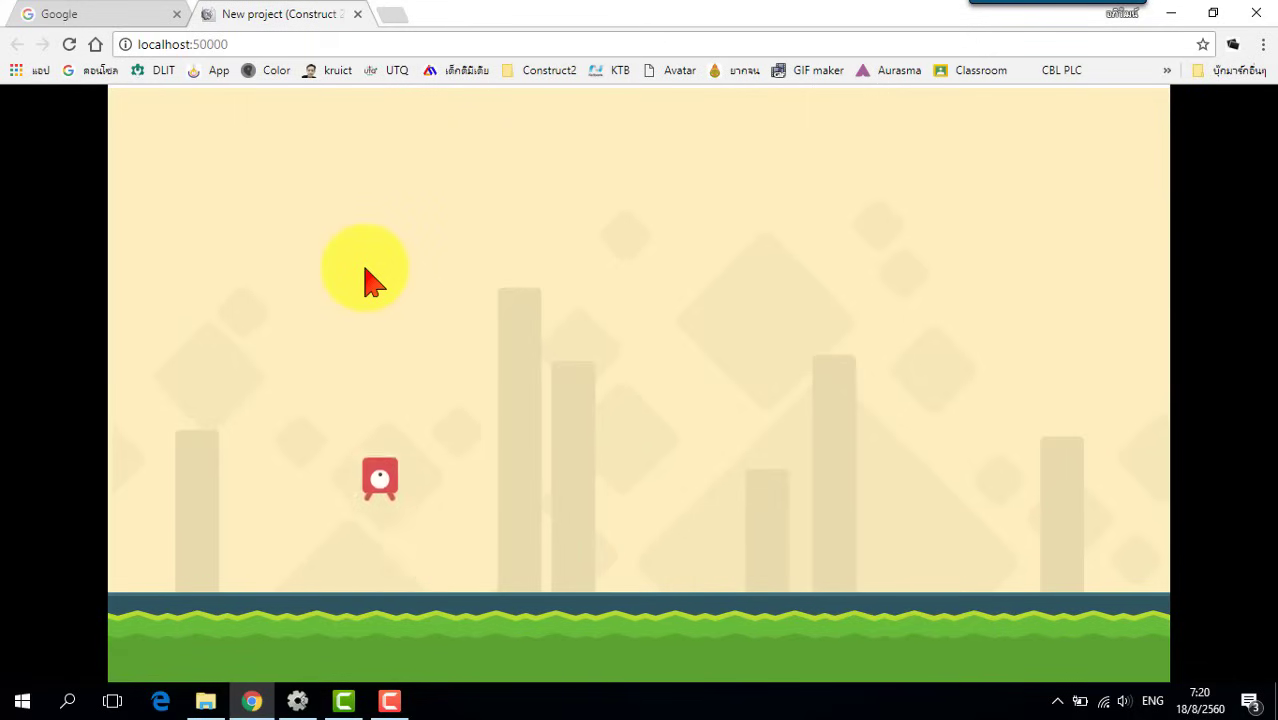
key("Up")
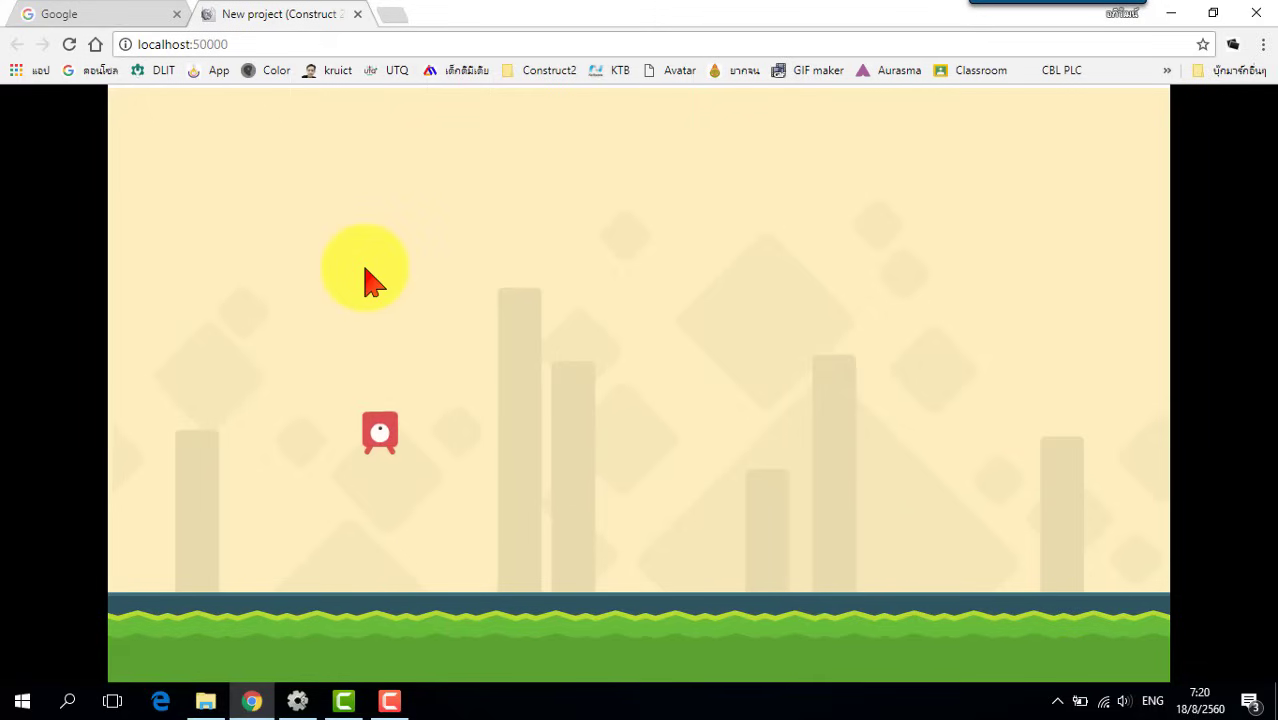
key("Right")
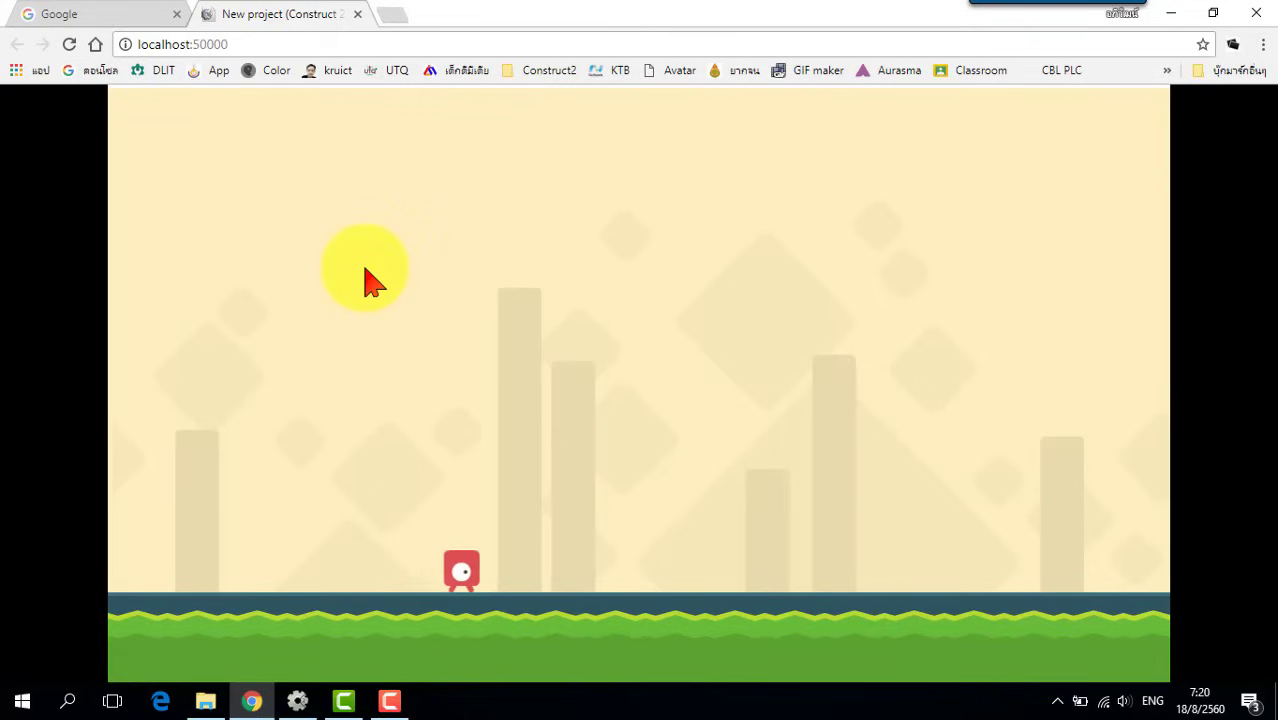
key("Left")
key("Right")
key("Up")
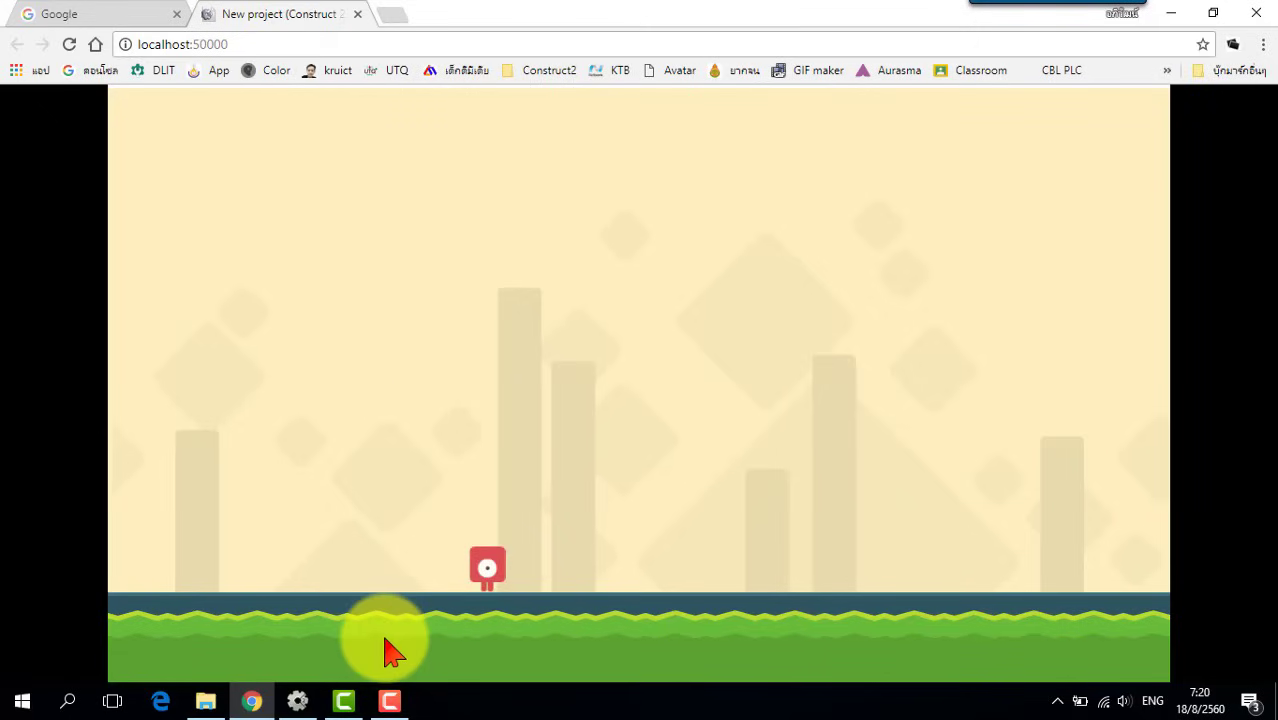
key("Right")
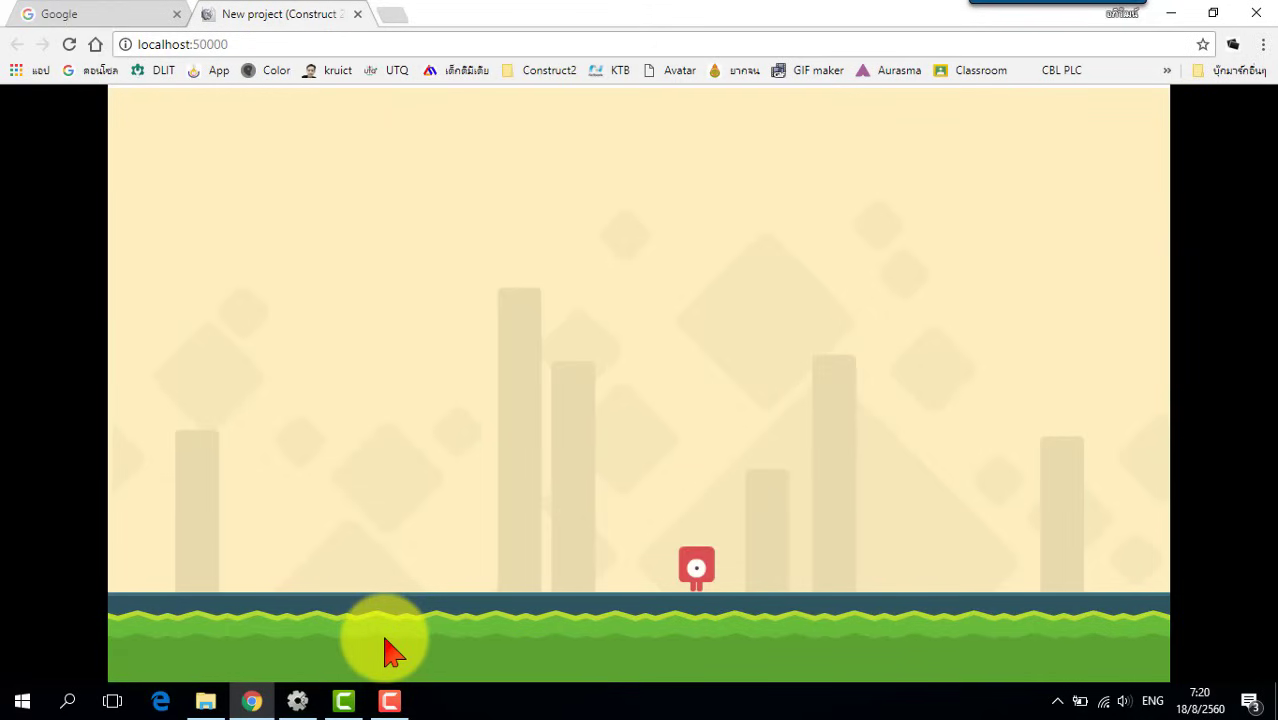
key("Left")
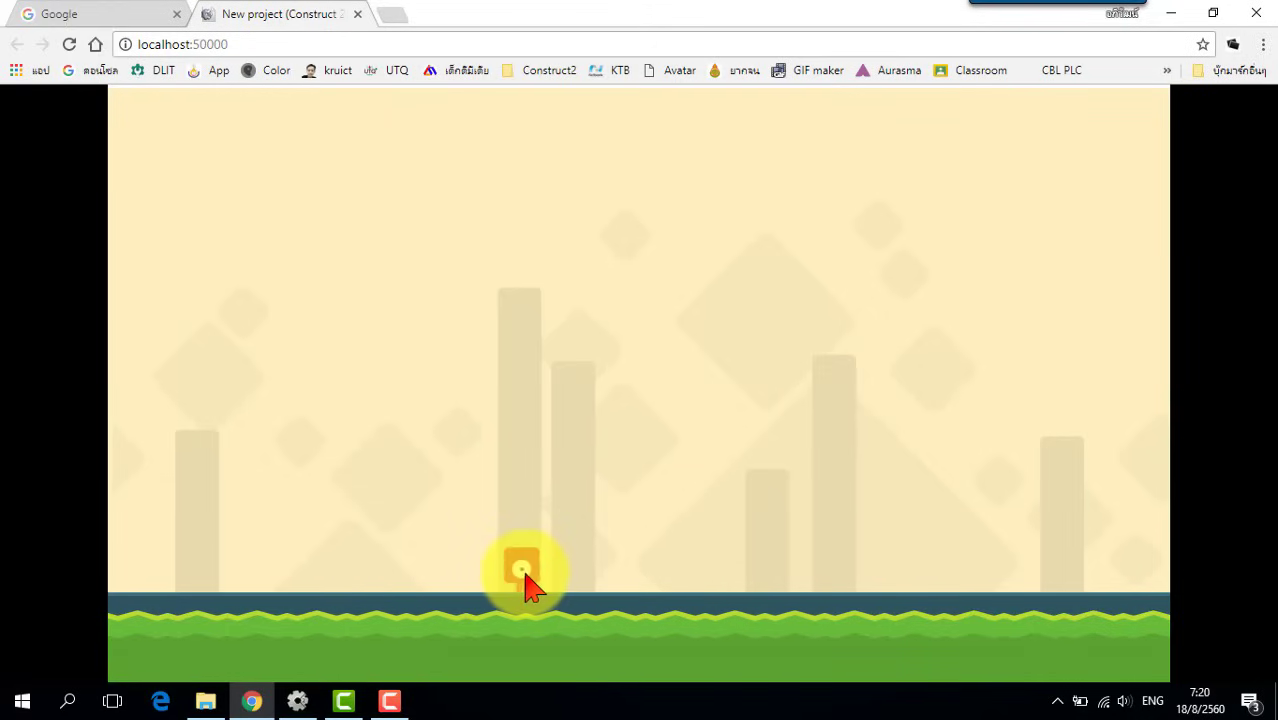
- Switch back to Construct 2 and insert a Keyboard object into the project from Layout 1
left_click(300, 697)
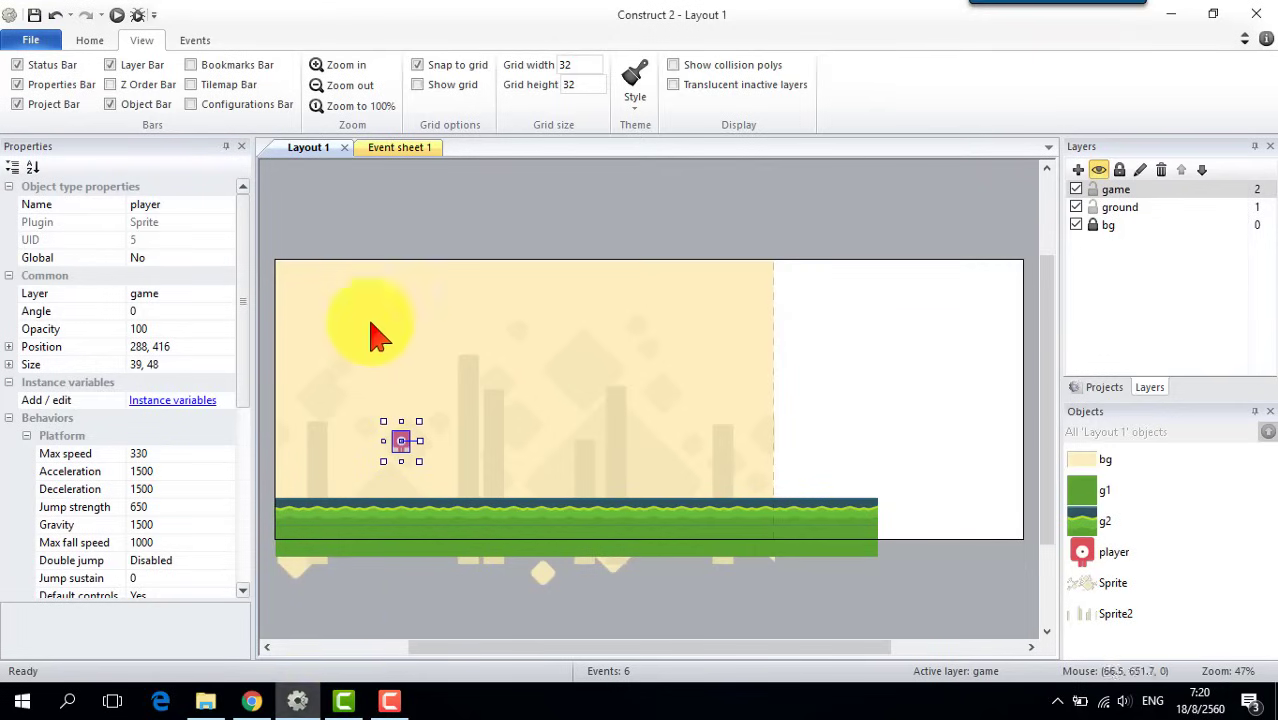
right_click(427, 240)
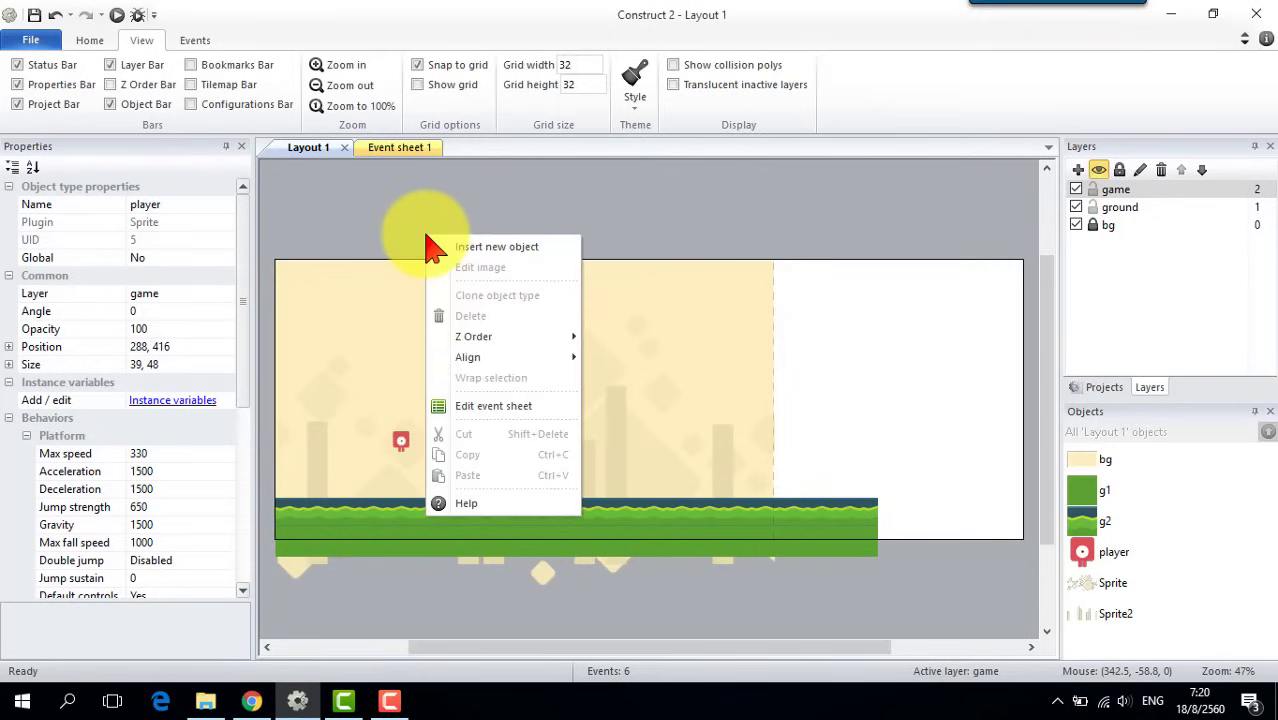
left_click(518, 247)
left_click_drag(900, 234, 907, 337)
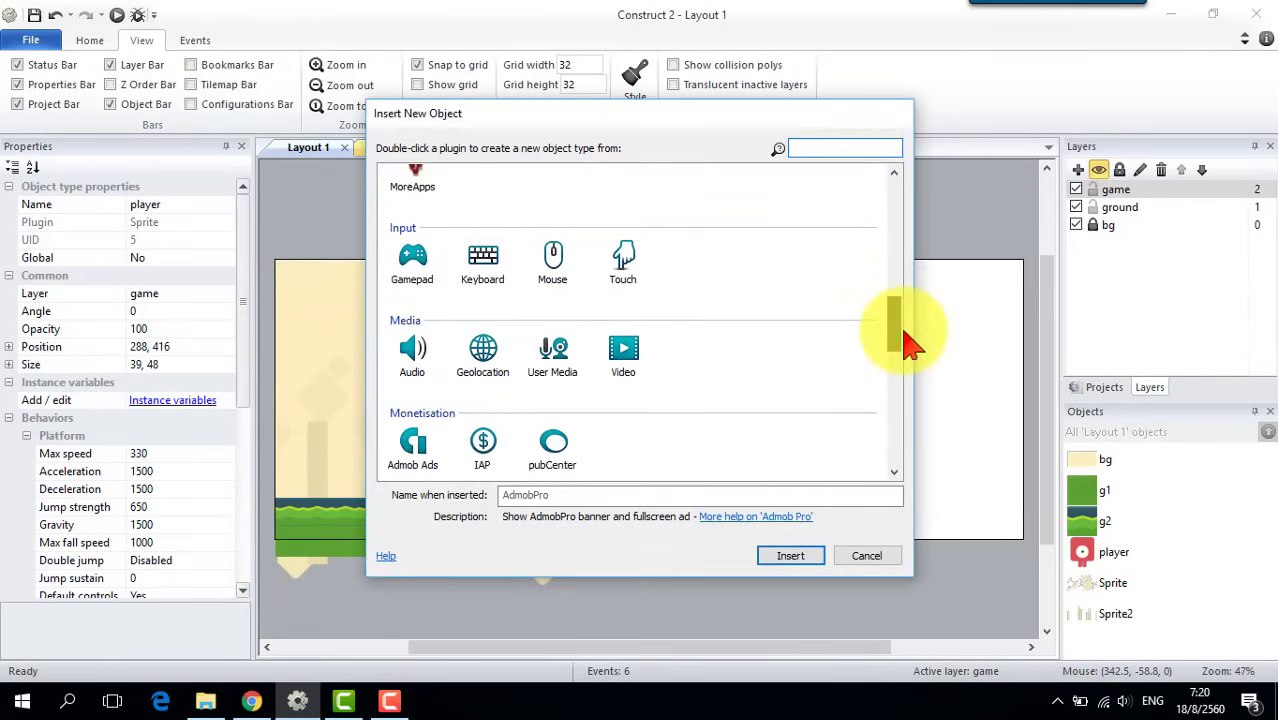
left_click(485, 260)
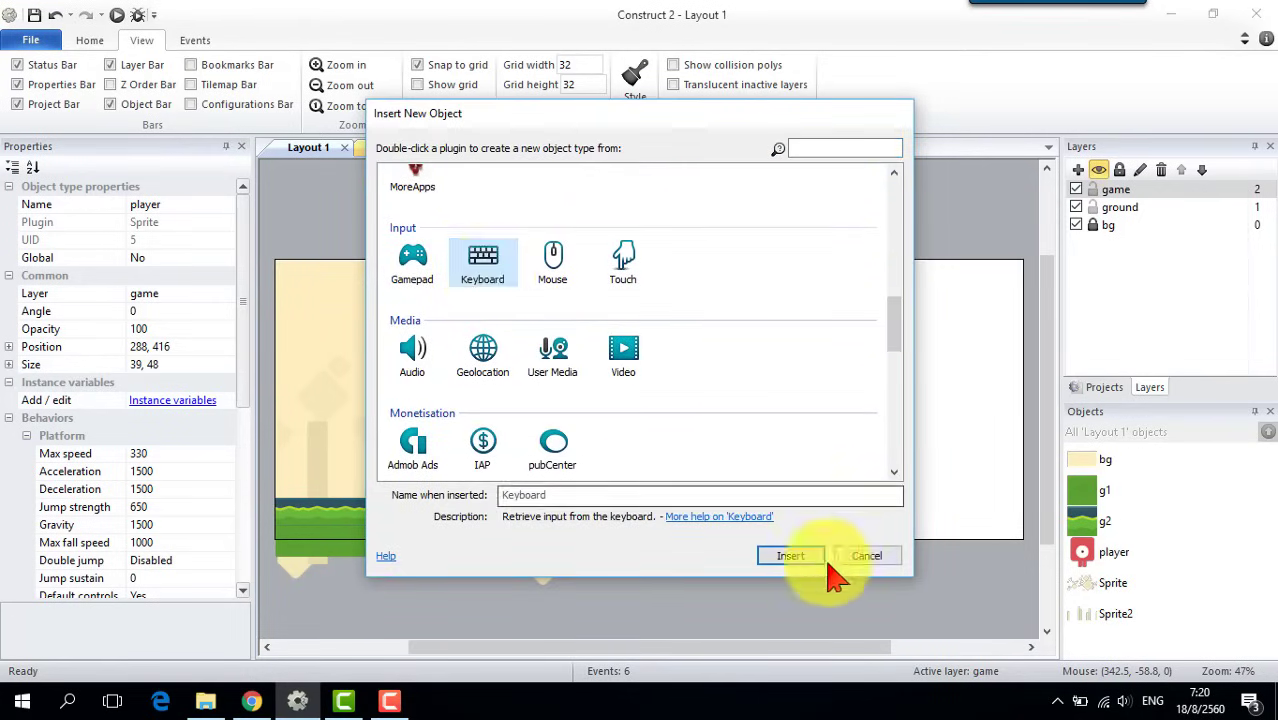
left_click(788, 558)
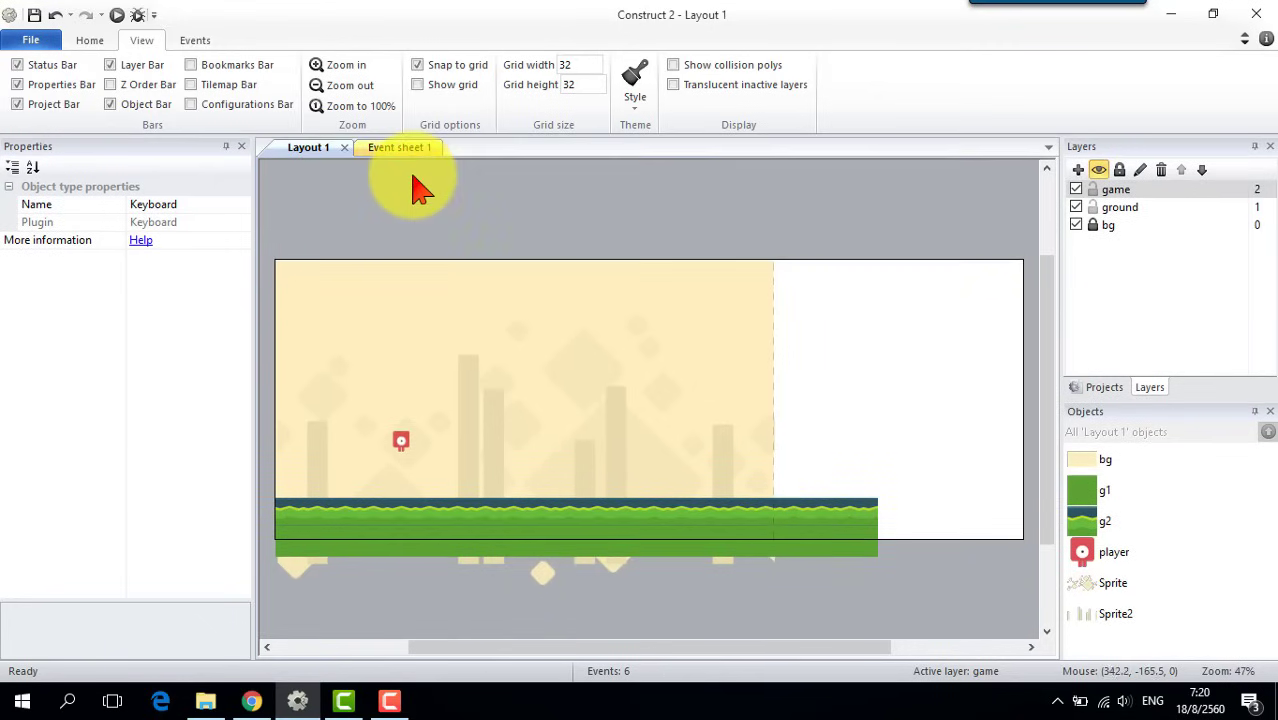
- Start a new event in Event sheet 1 with the Keyboard condition On key pressed and open its key choice
left_click(414, 160)
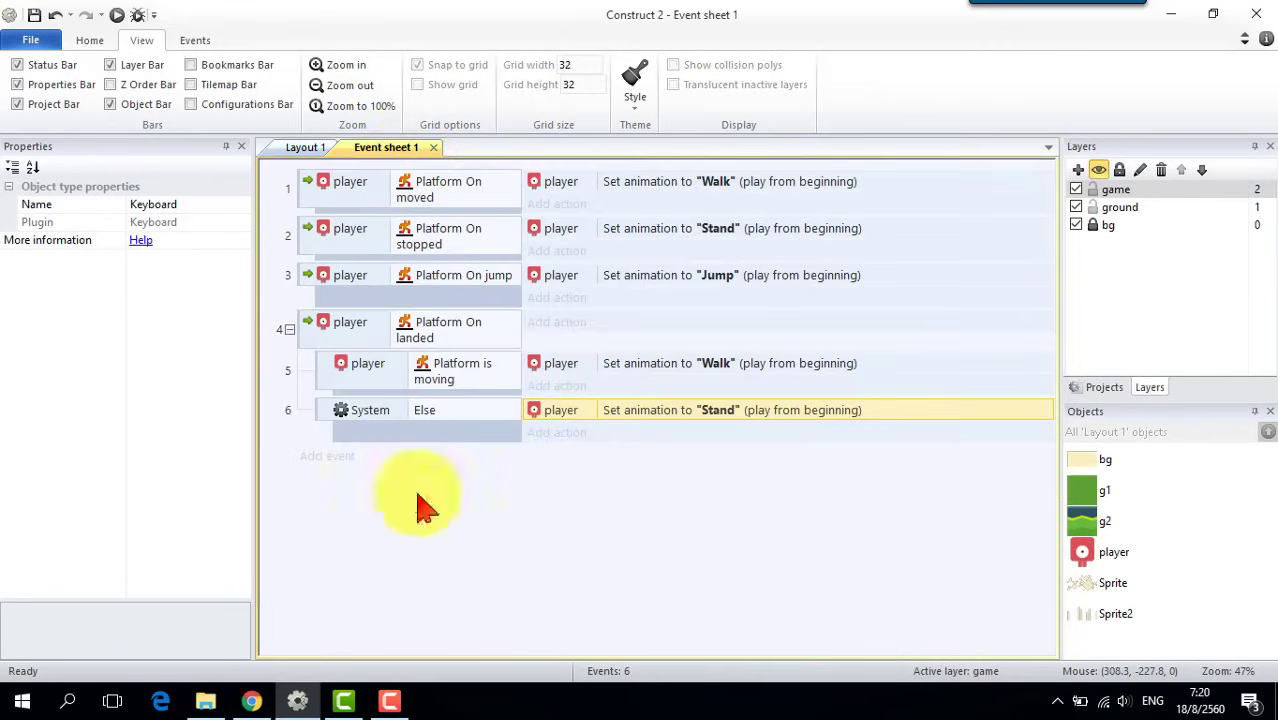
left_click(324, 458)
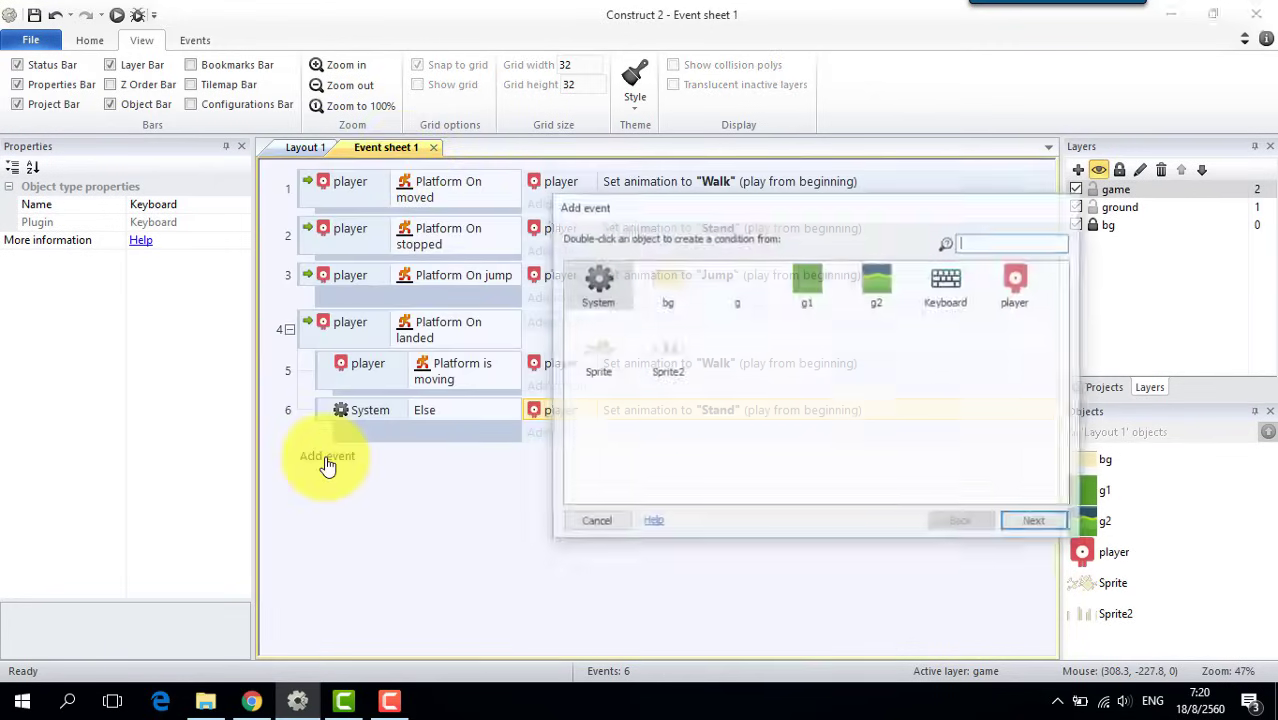
left_click(940, 295)
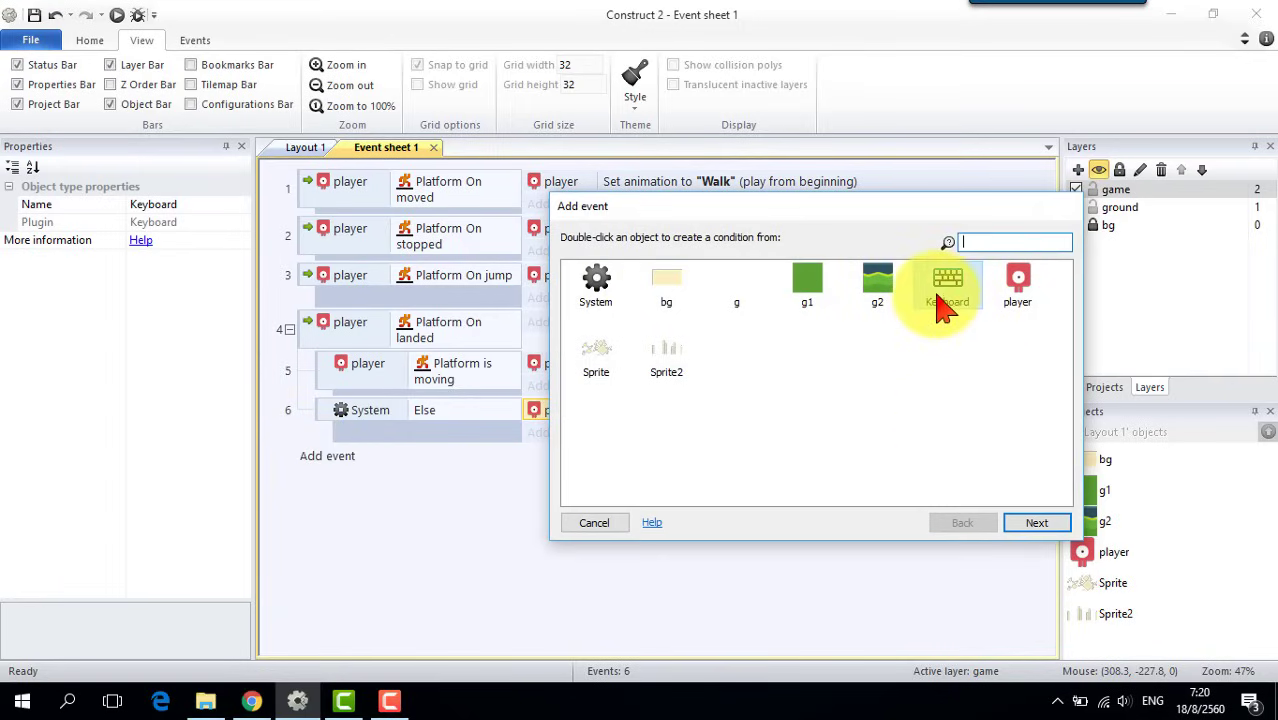
left_click(1030, 526)
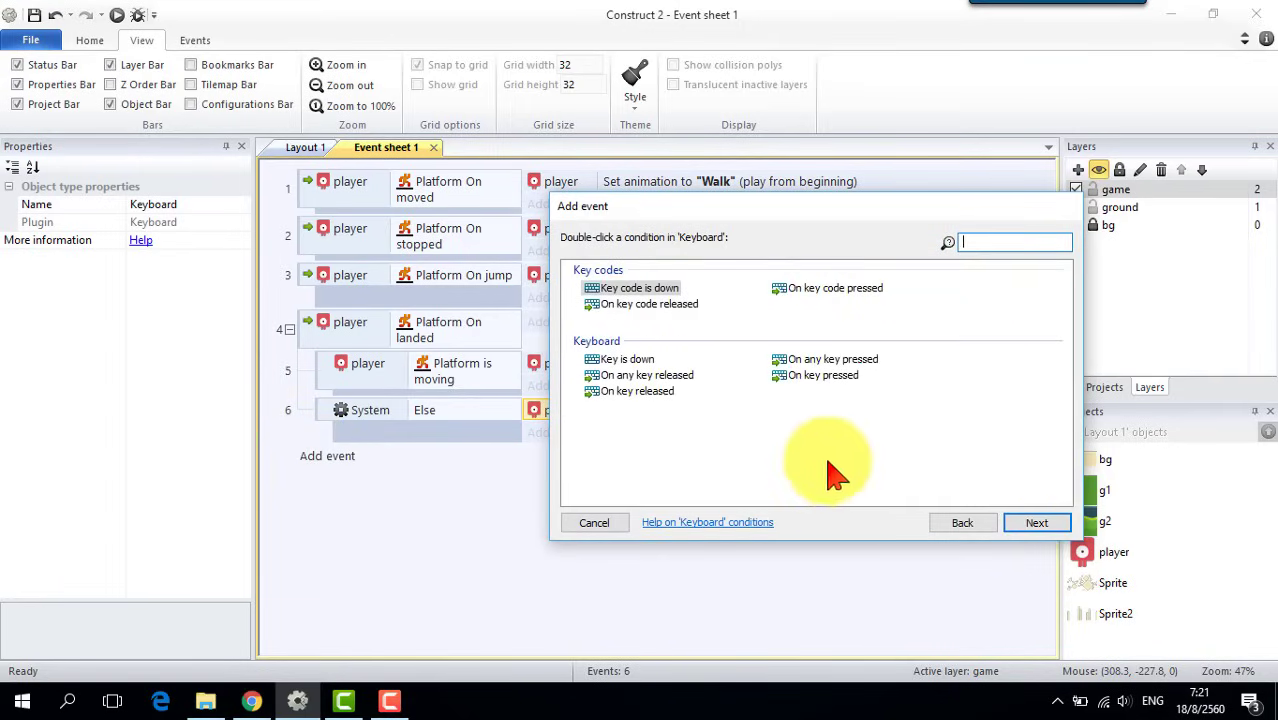
left_click(836, 378)
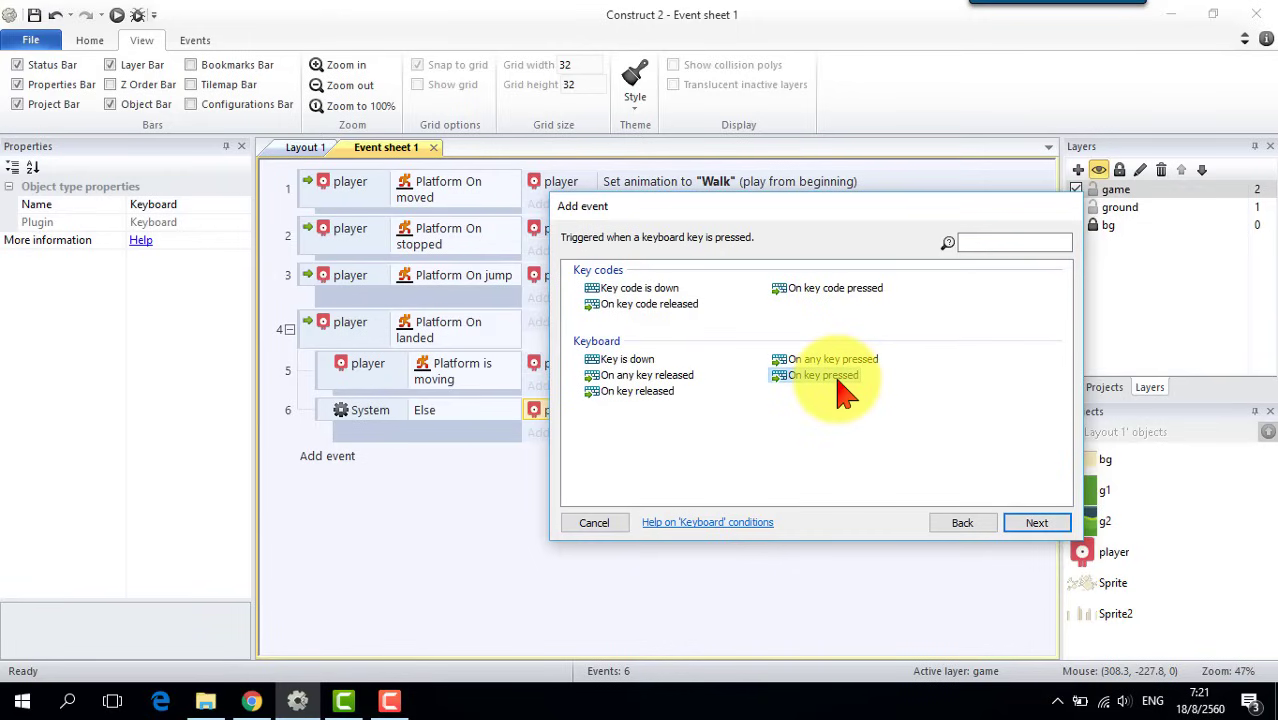
left_click(1052, 526)
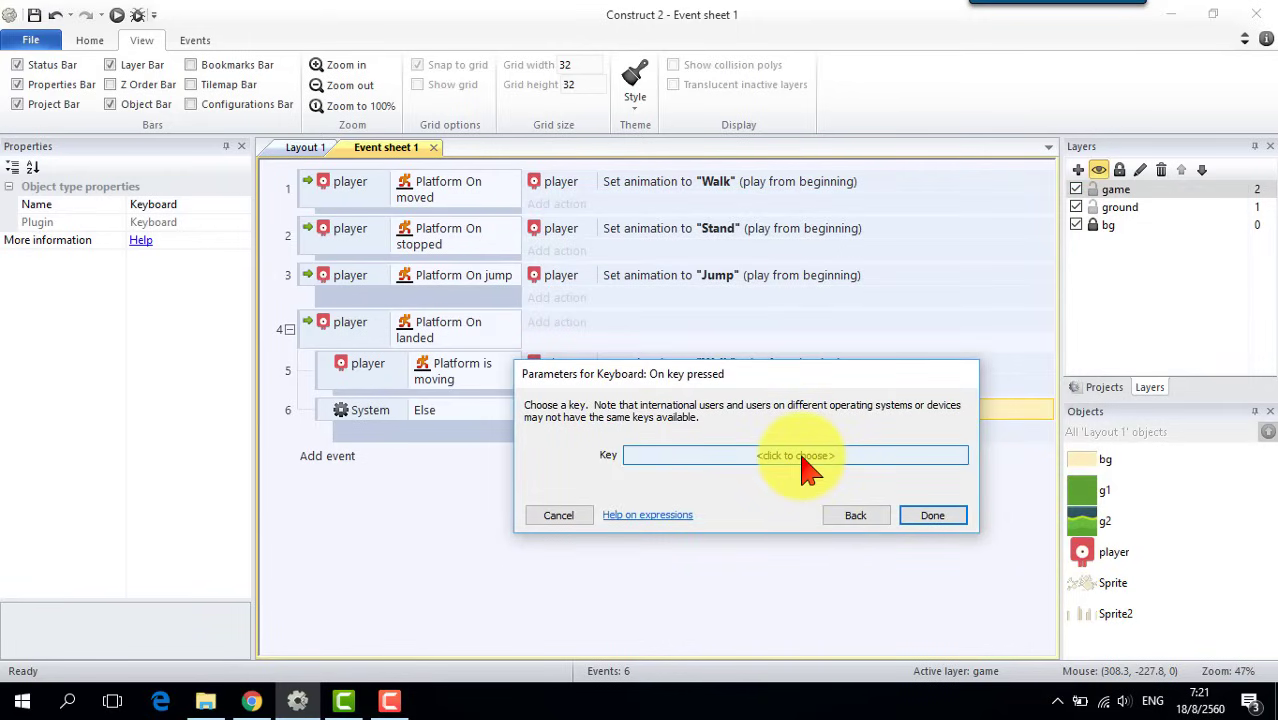
left_click(808, 468)
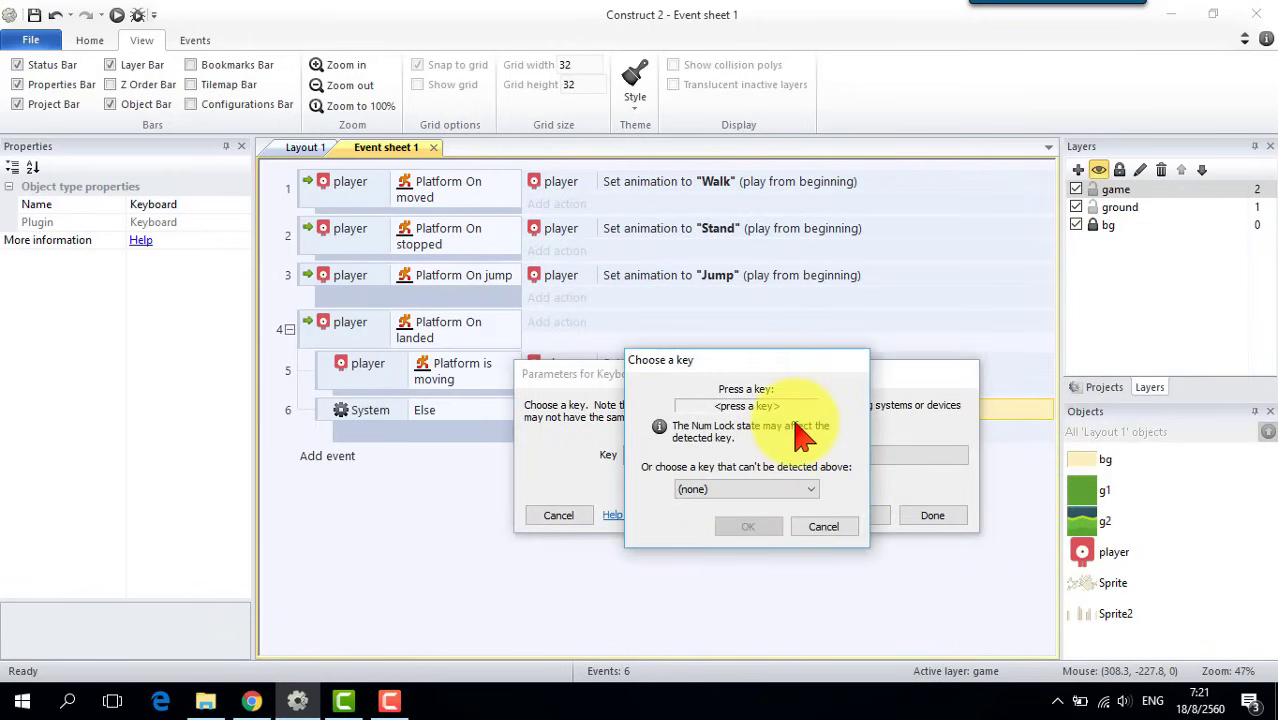